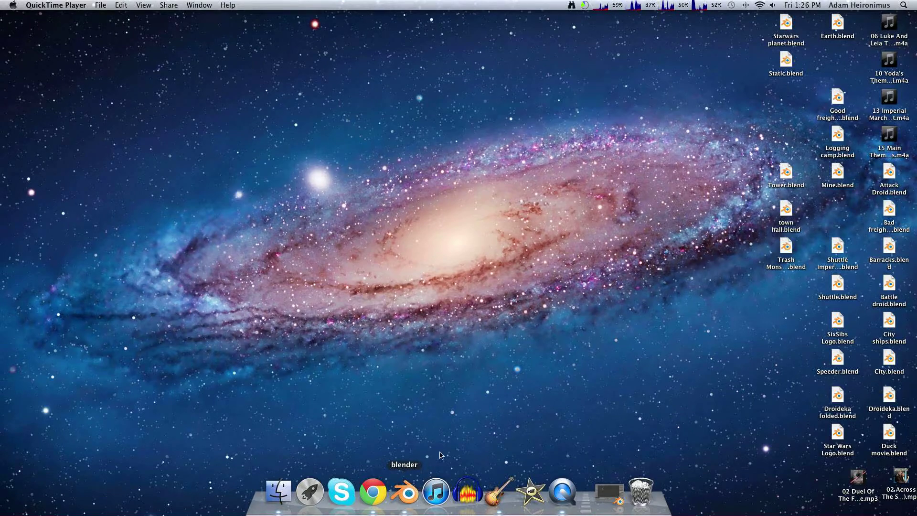
Restore the minimized Blender window from the Dock so it fills the screen.
click(607, 496)
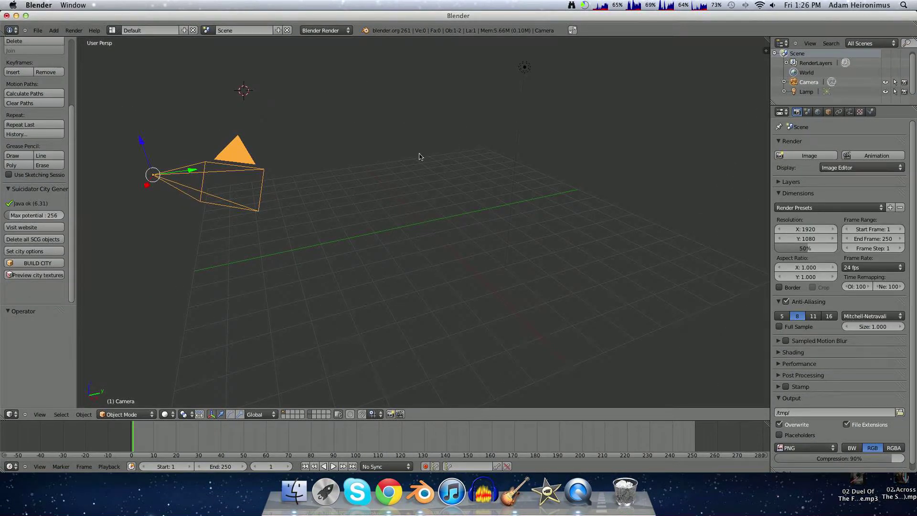
From the top view, move the camera and rotate it to a new heading.
key(KP_7)
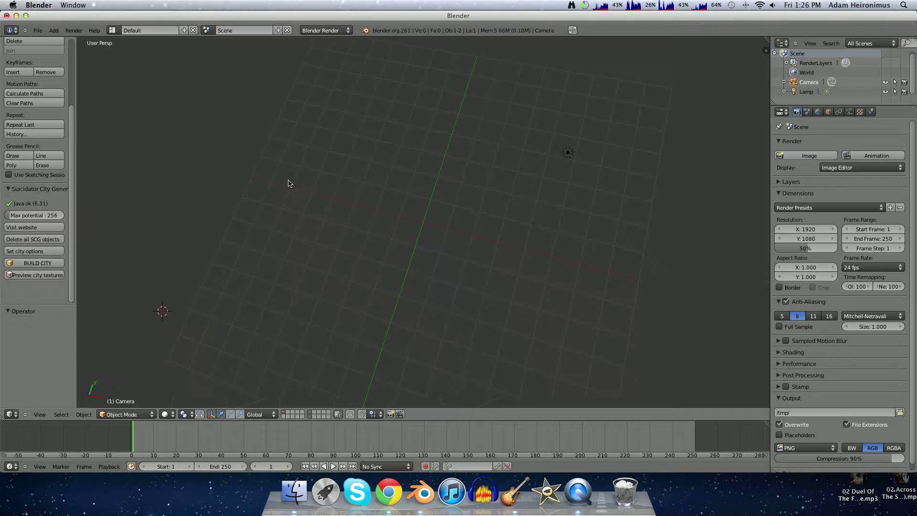
key(g)
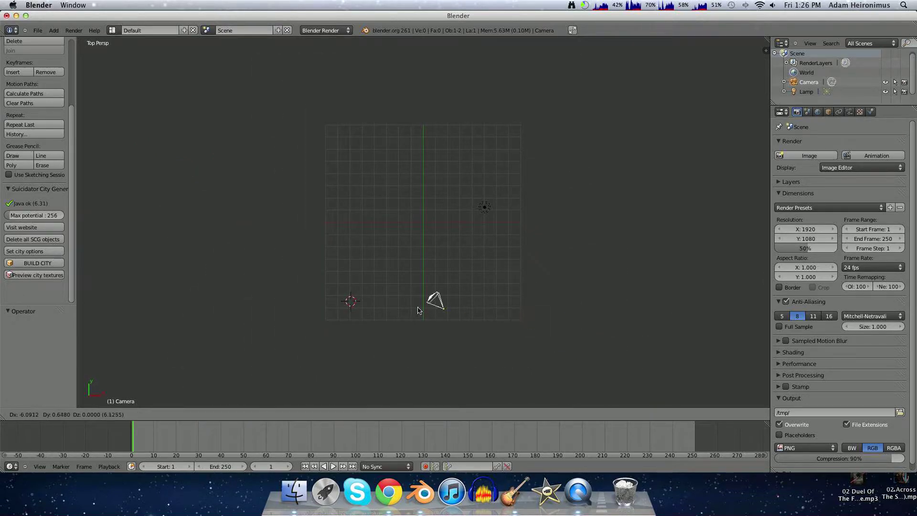
click(419, 304)
scroll(419, 304, up, 4)
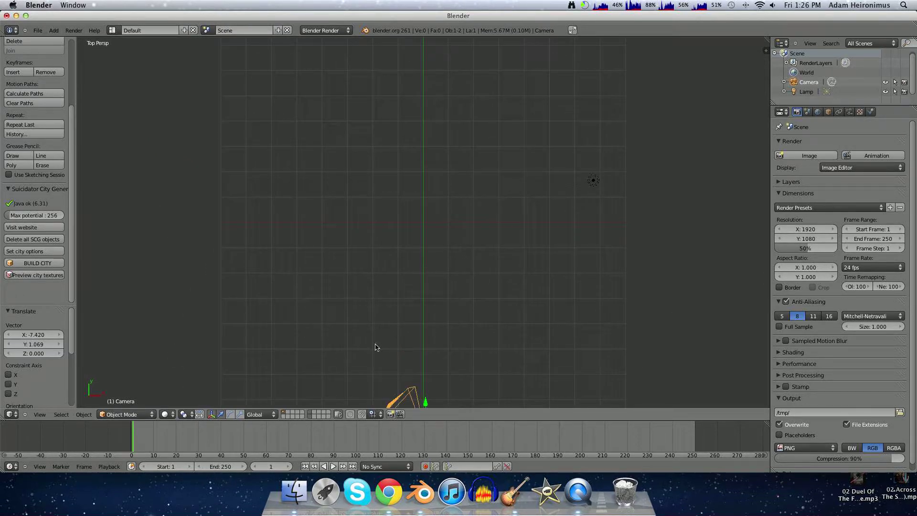
key(r)
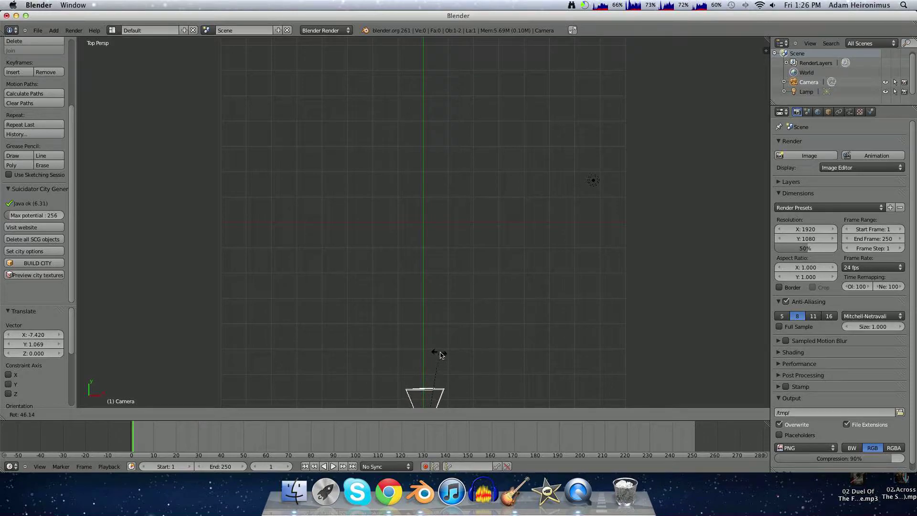
click(440, 354)
Tilt the camera -25.598° from the side, look through it, and lower it 2.016 units.
key(KP_1)
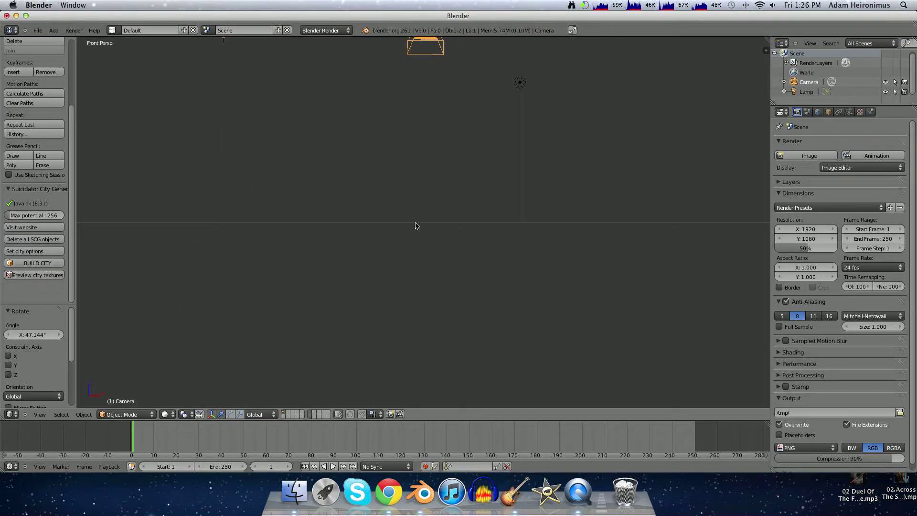
key(KP_3)
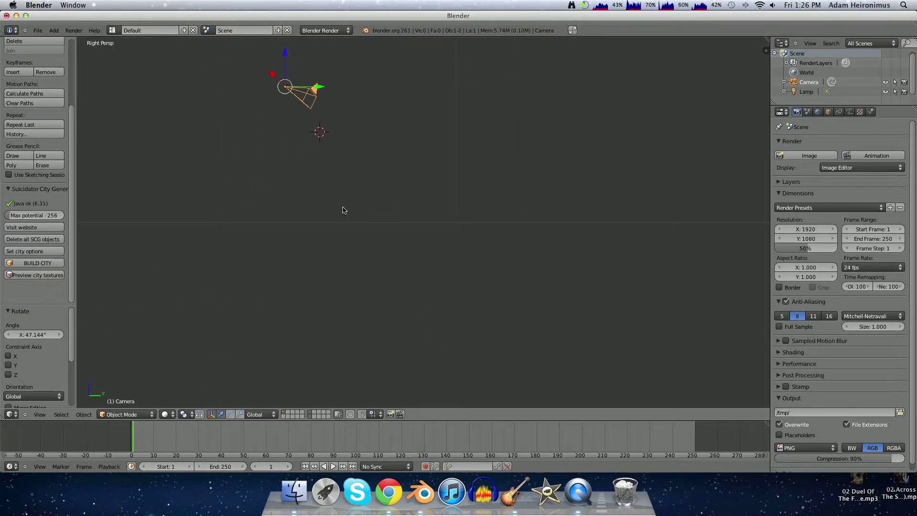
key(r)
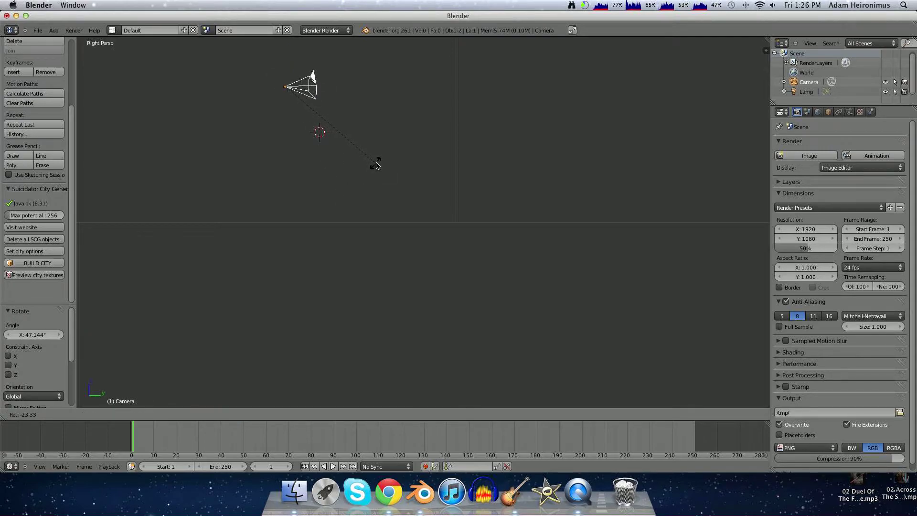
click(378, 160)
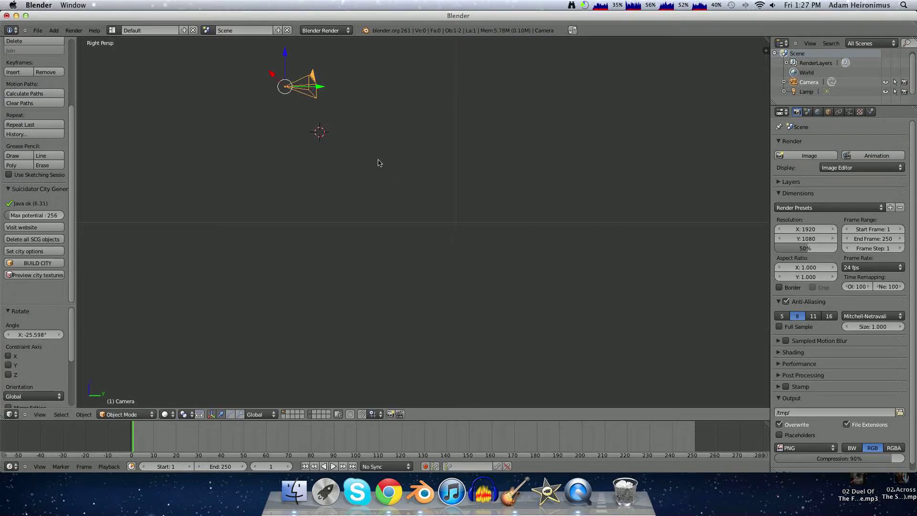
key(shift+KP_7)
key(KP_0)
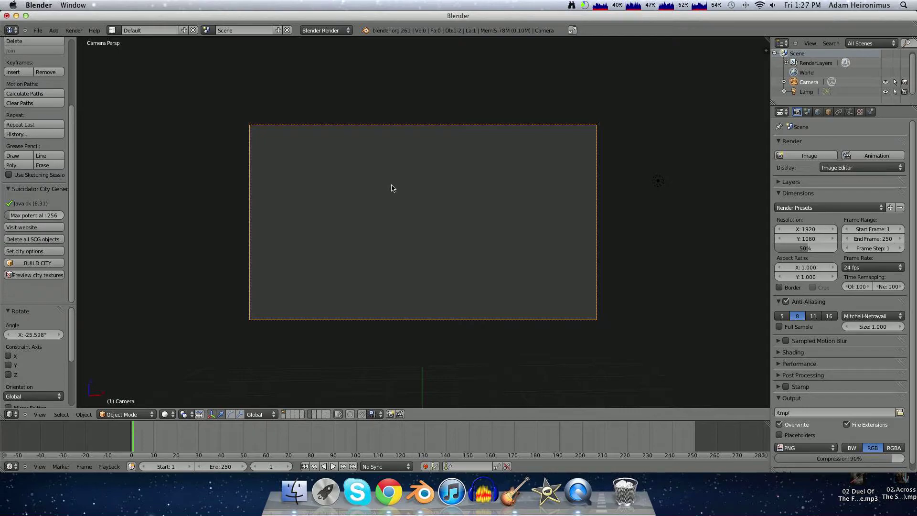
key(g)
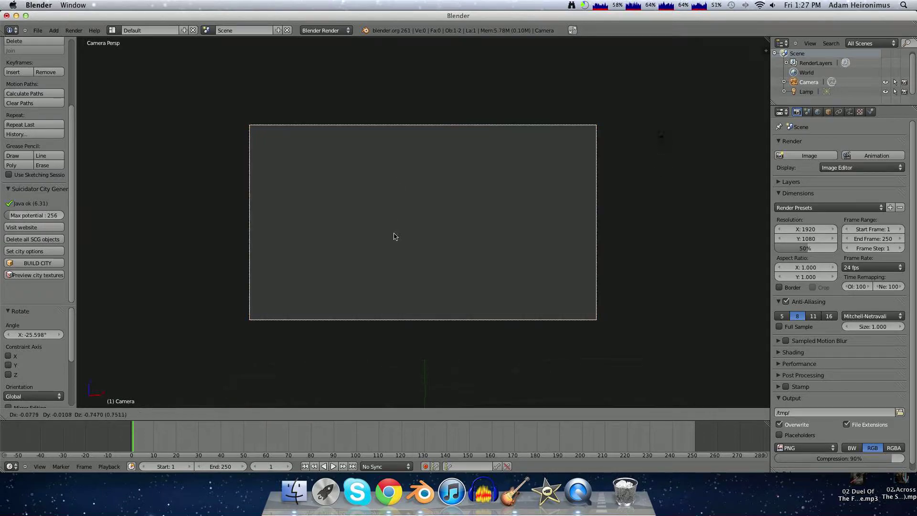
click(395, 309)
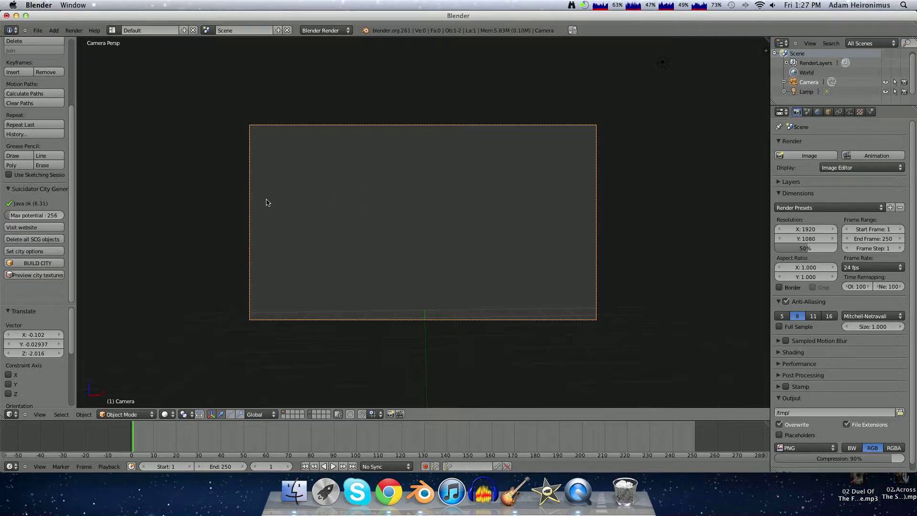
Add a Plane mesh near the camera and view it from the right side.
click(54, 31)
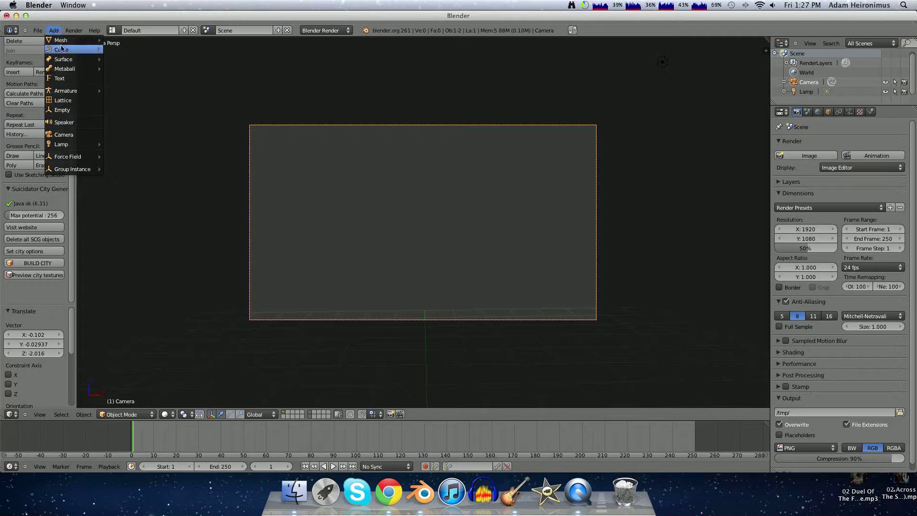
mouse_move(62, 40)
click(122, 41)
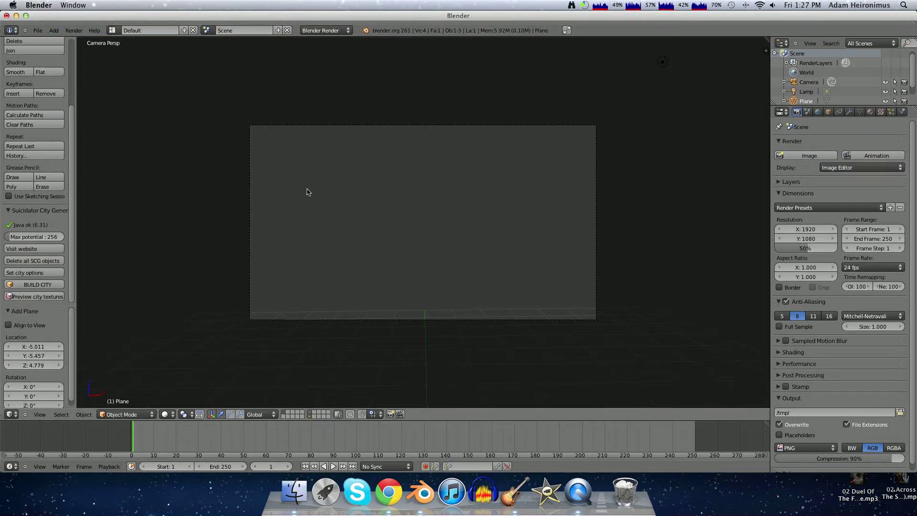
middle_drag(327, 240, 326, 241)
key(KP_3)
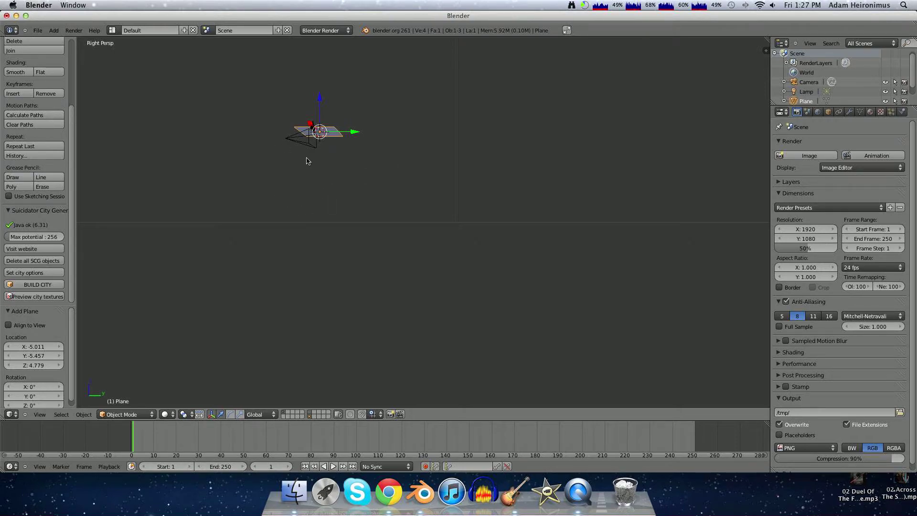
In orthographic side view, turn the plane 90° upright and place it in front of the camera.
key(KP_5)
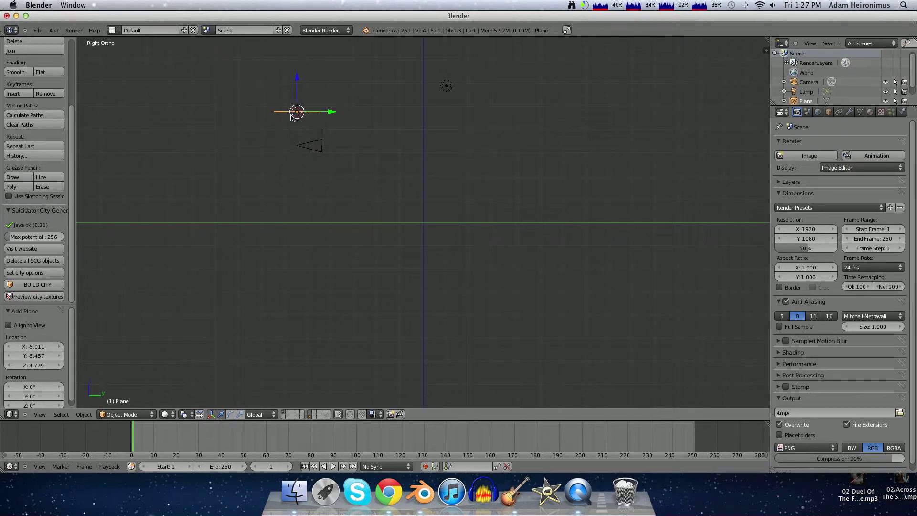
key(g)
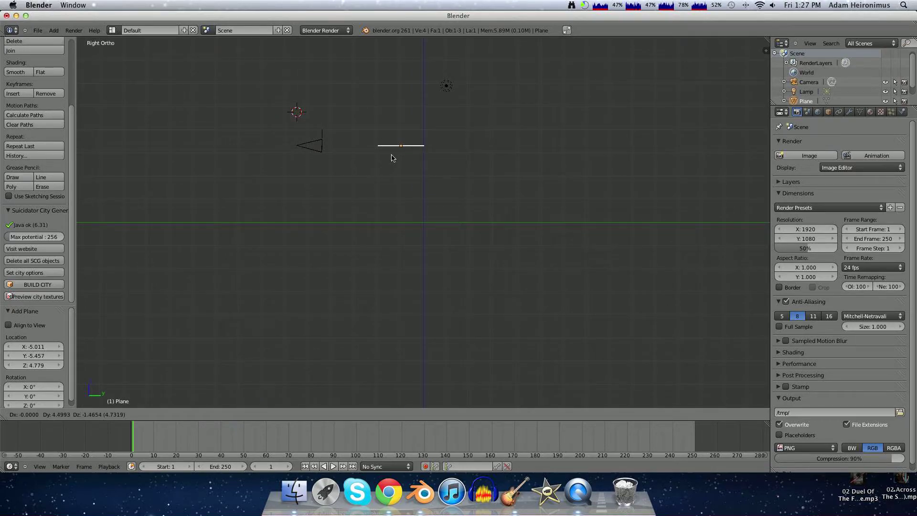
click(410, 173)
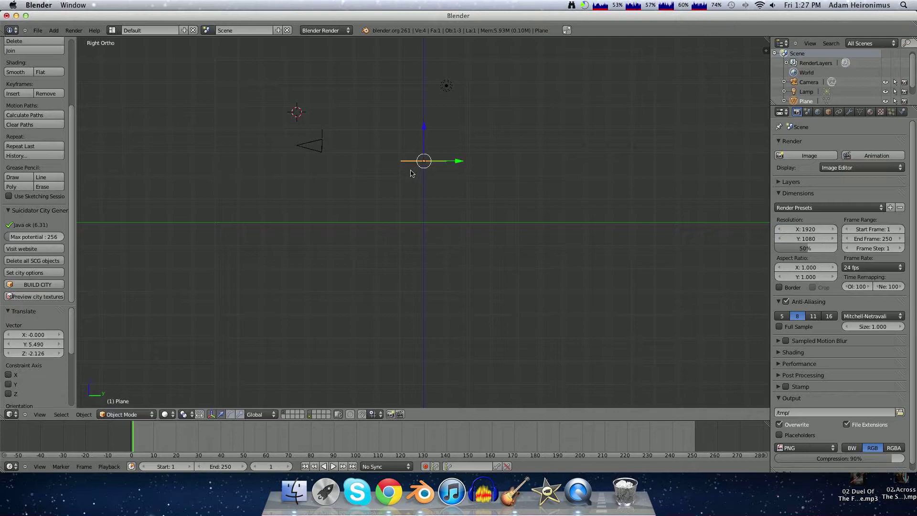
text(r90)
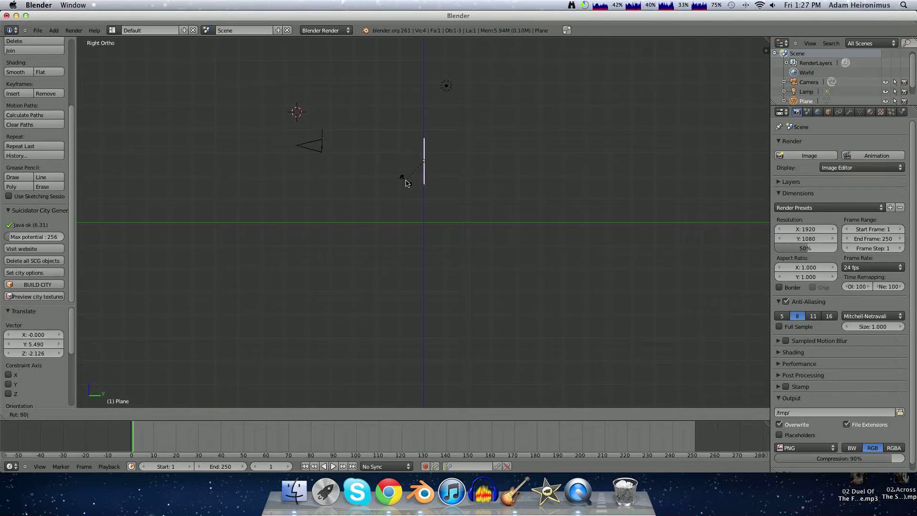
key(Return)
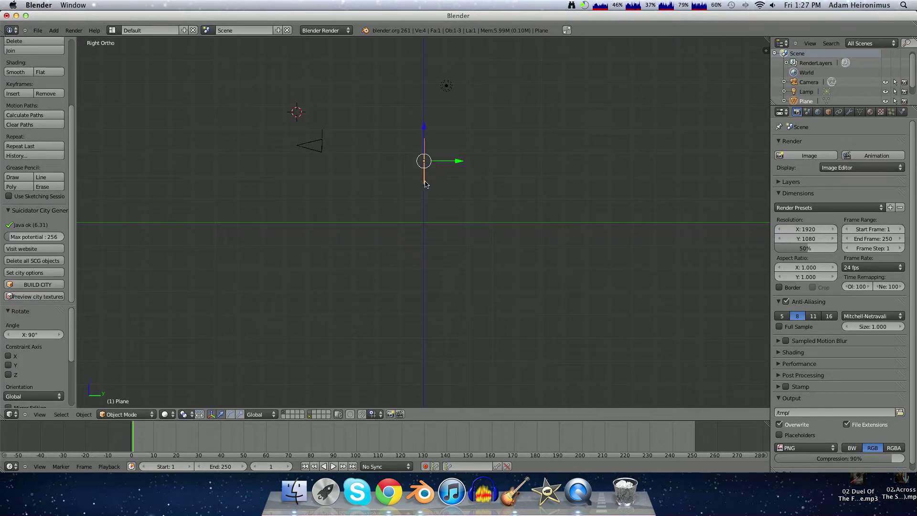
key(g)
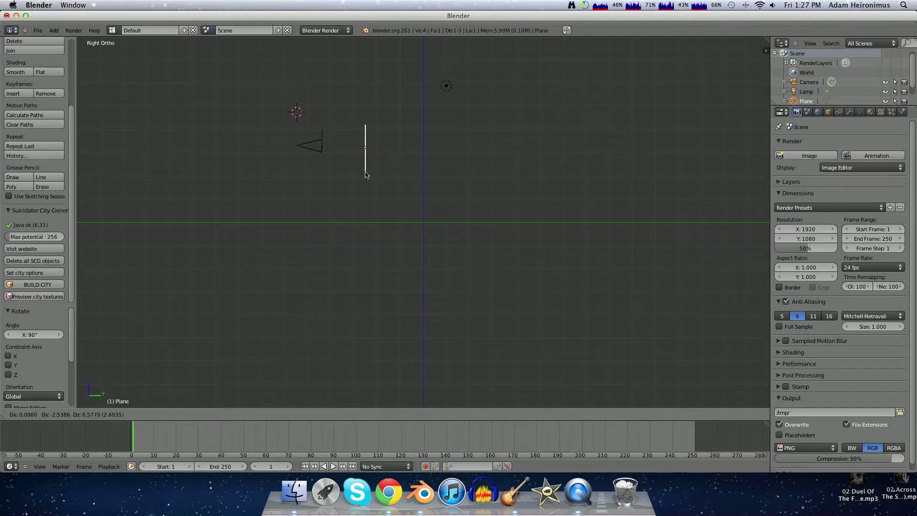
click(366, 175)
Centre the plane in the camera frame and scale it up by 2.848.
key(KP_0)
scroll(368, 174, down, 5)
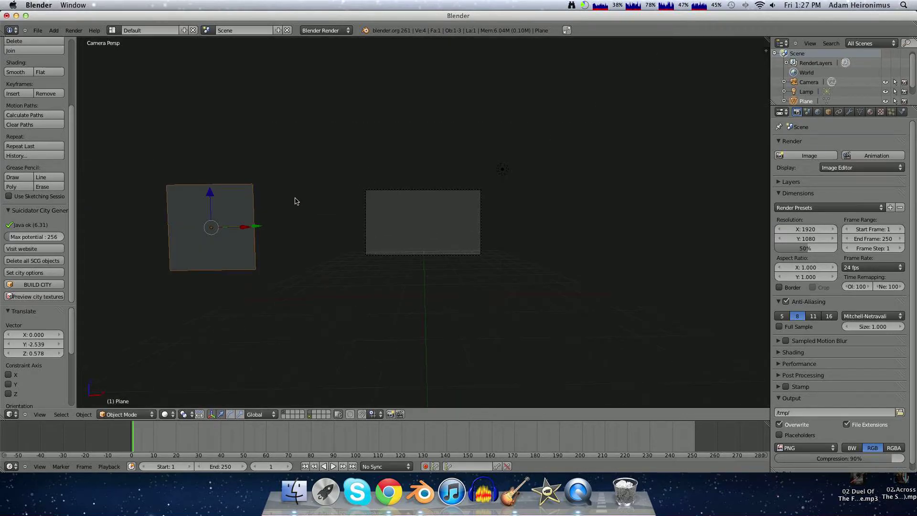
key(g)
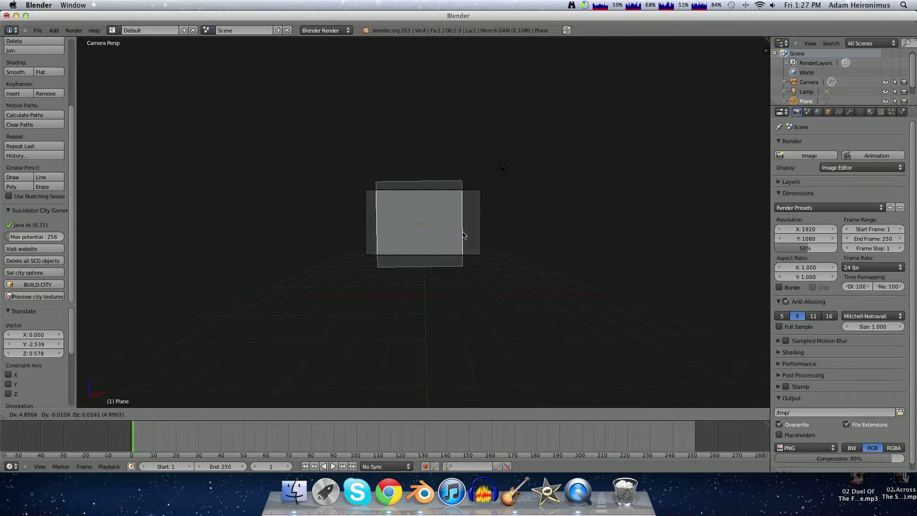
click(458, 235)
scroll(444, 231, up, 4)
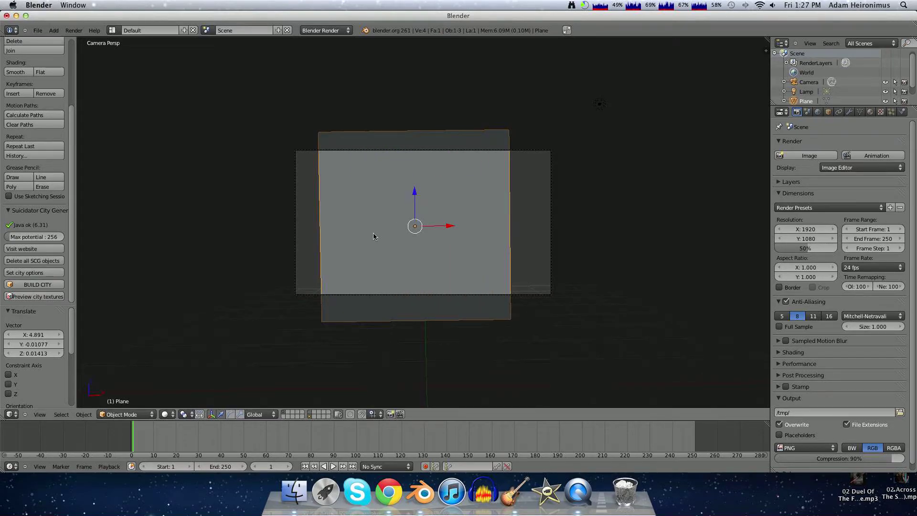
scroll(411, 236, down, 4)
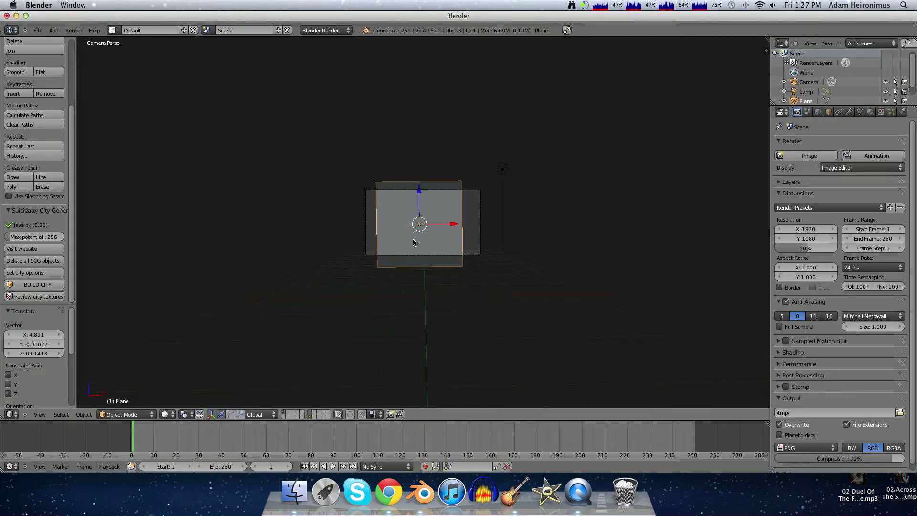
key(s)
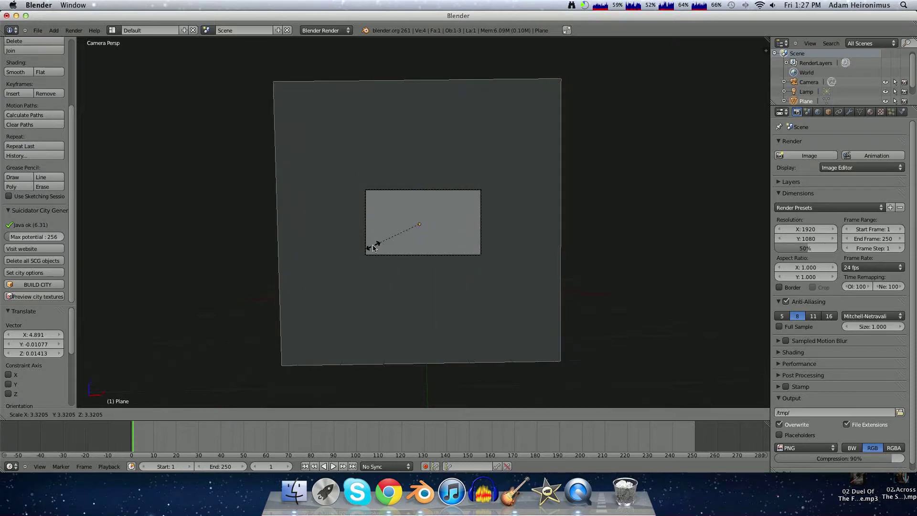
click(376, 244)
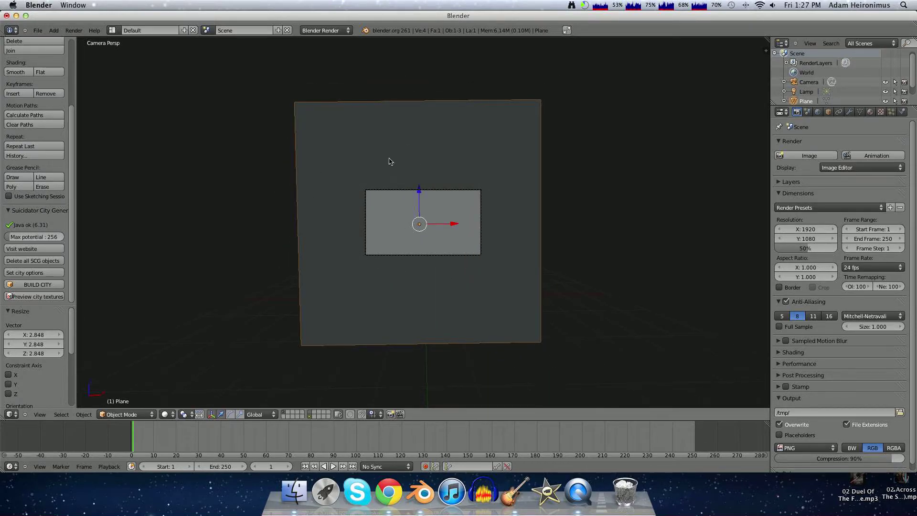
scroll(403, 191, up, 2)
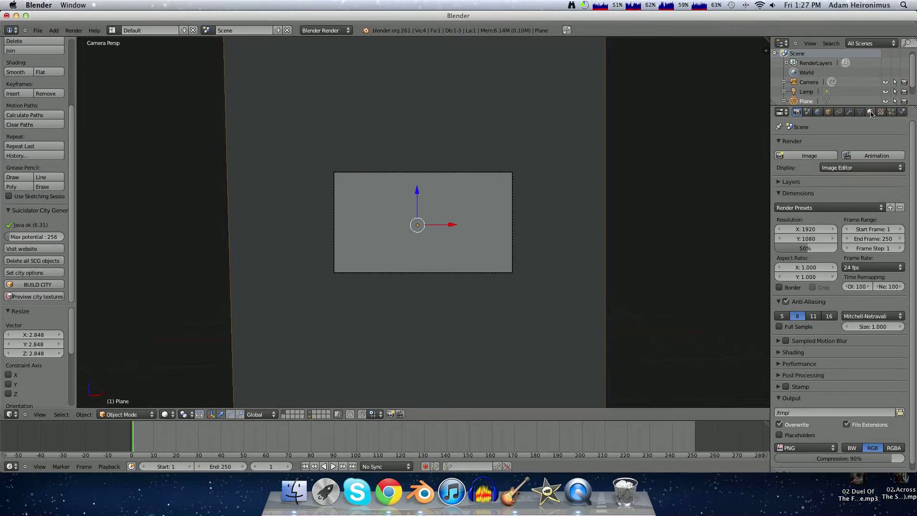
Give the plane a new shadeless material named 'Static'.
click(869, 112)
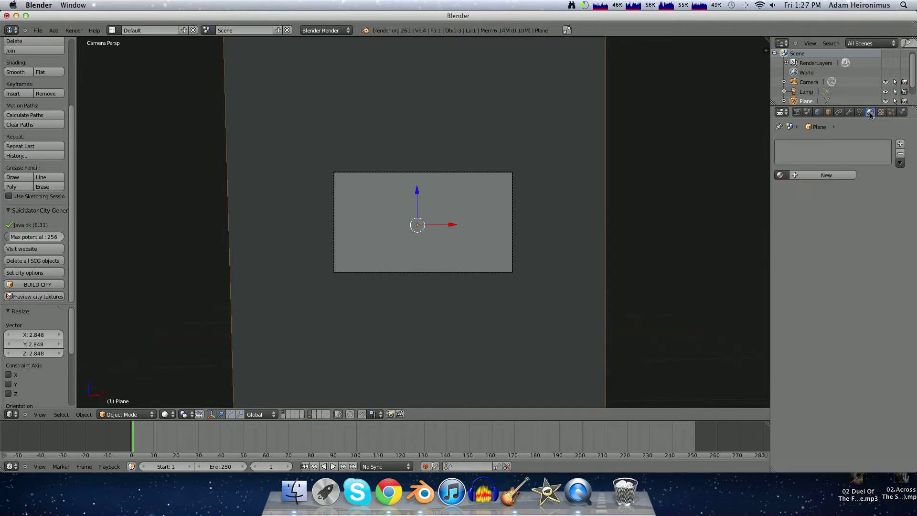
click(809, 175)
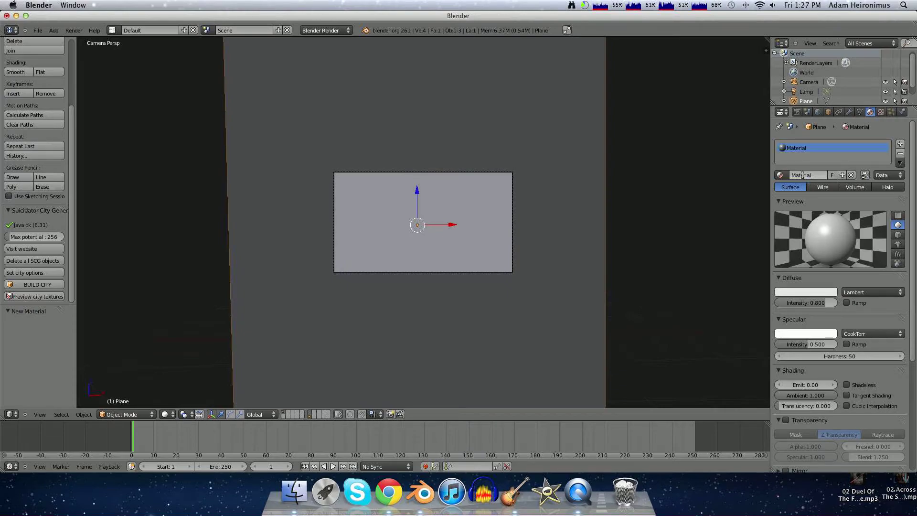
click(802, 175)
text(Static)
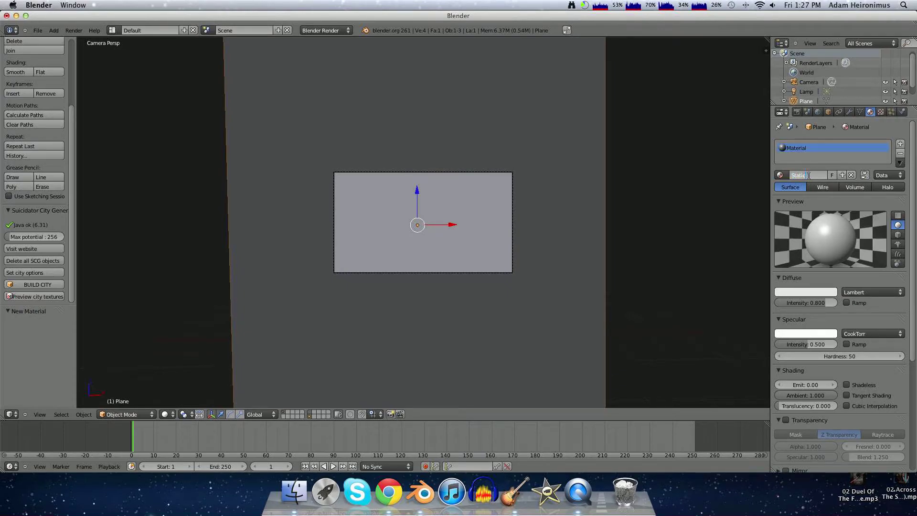
key(Return)
scroll(842, 315, down, 4)
click(847, 308)
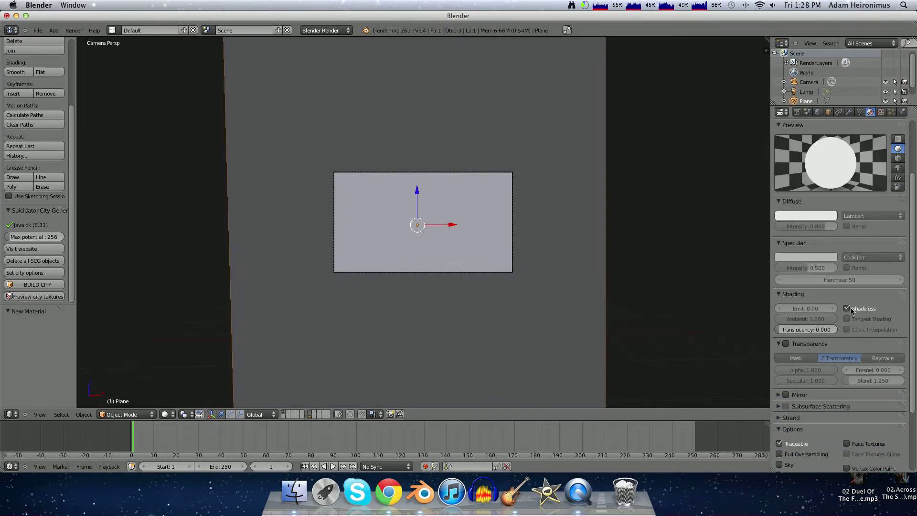
scroll(833, 223, up, 4)
click(881, 111)
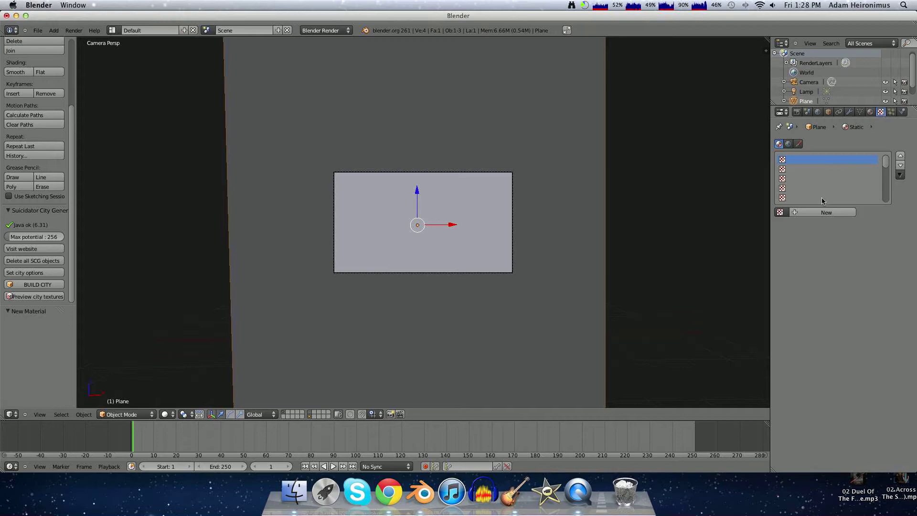
Add a new Clouds texture to the material with Cell Noise basis.
click(807, 213)
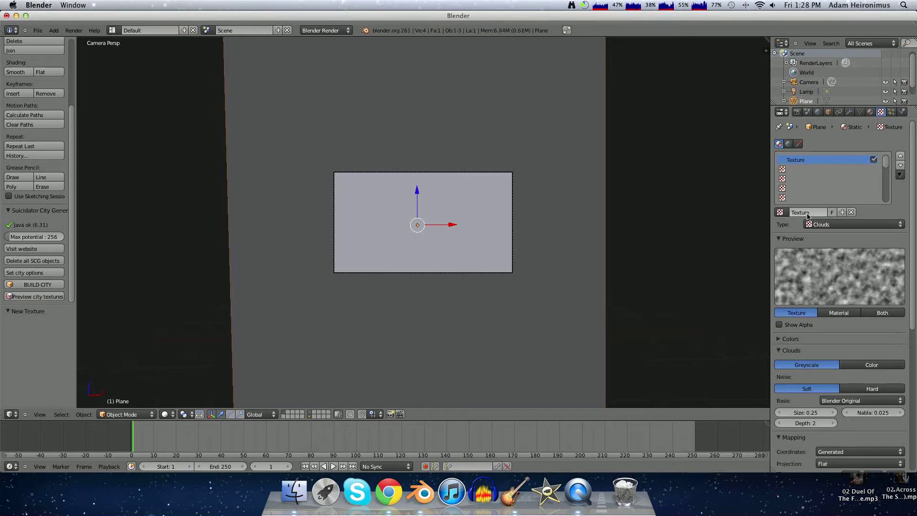
scroll(844, 338, down, 4)
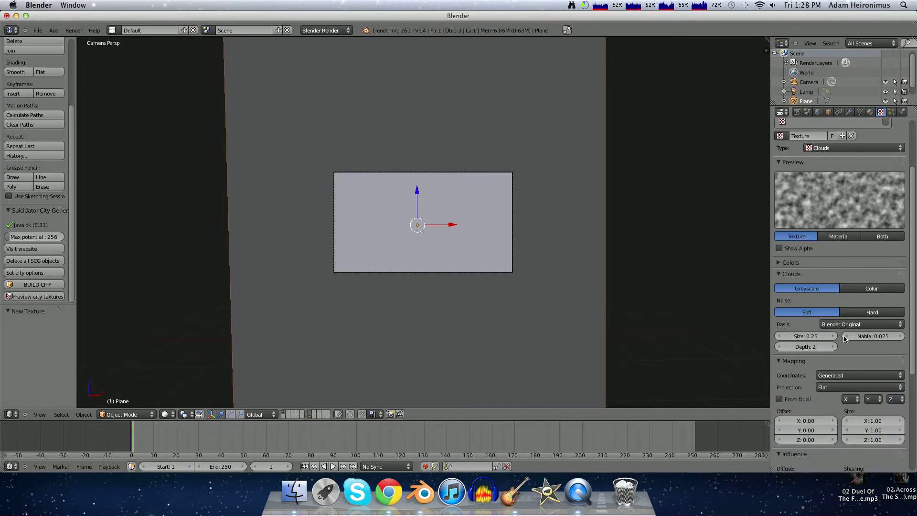
click(848, 324)
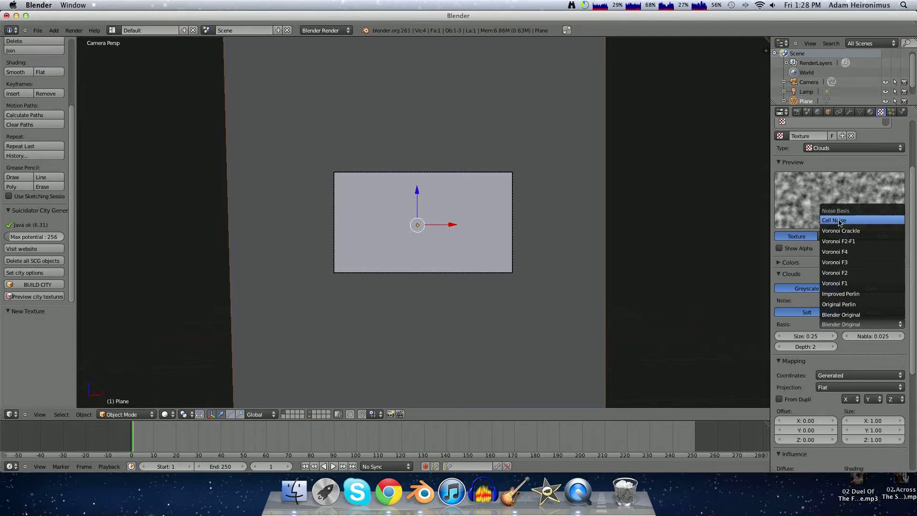
click(840, 314)
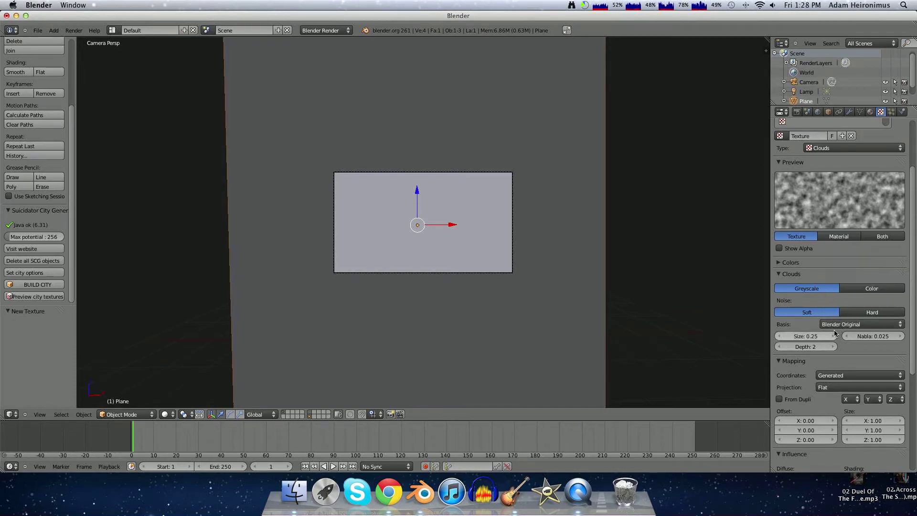
click(836, 327)
click(844, 220)
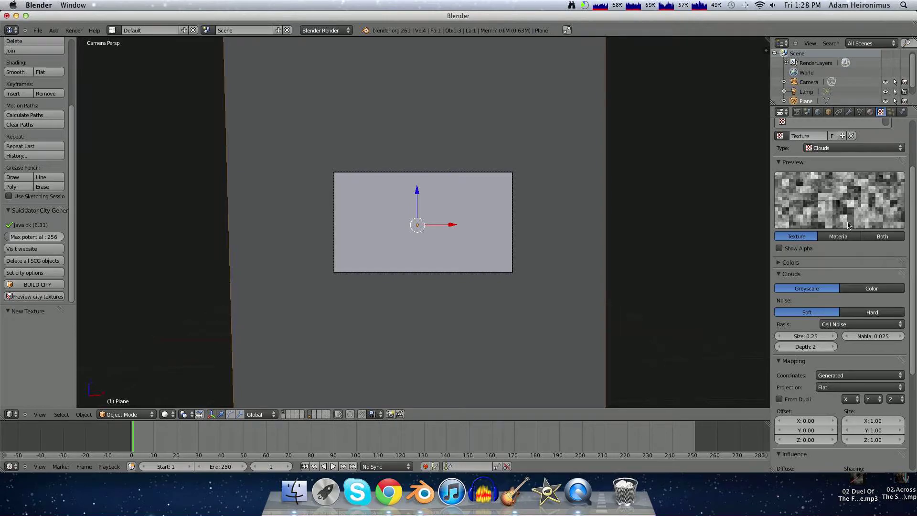
Set the Clouds noise size to 0.03.
scroll(817, 239, down, 2)
click(779, 298)
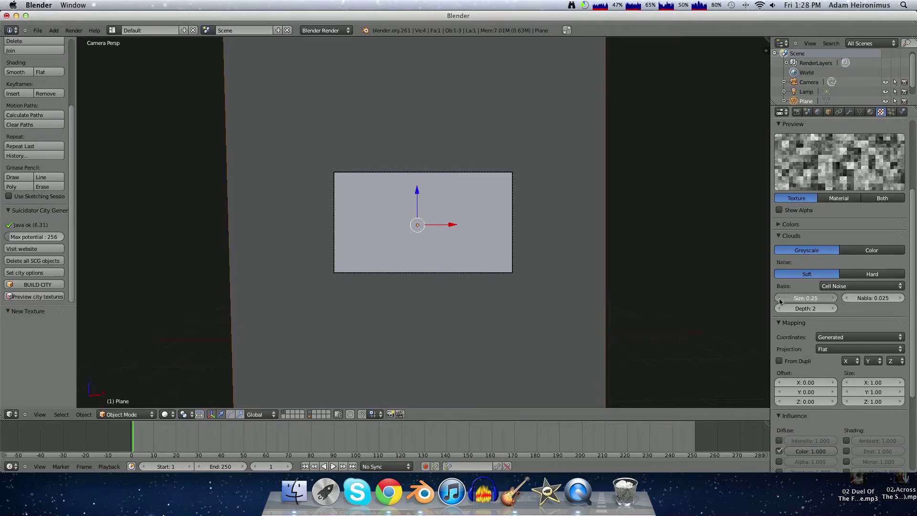
click(779, 298)
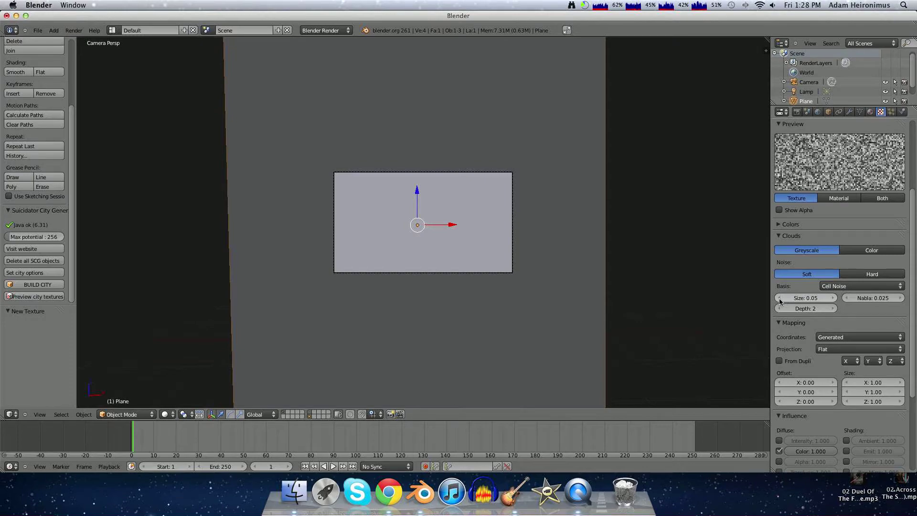
click(810, 299)
key(BackSpace)
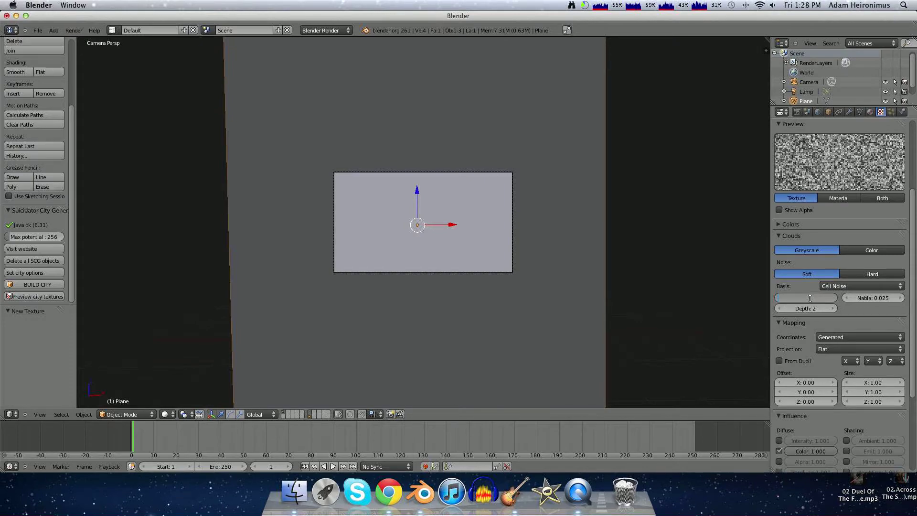
text(0.0)
key(Return)
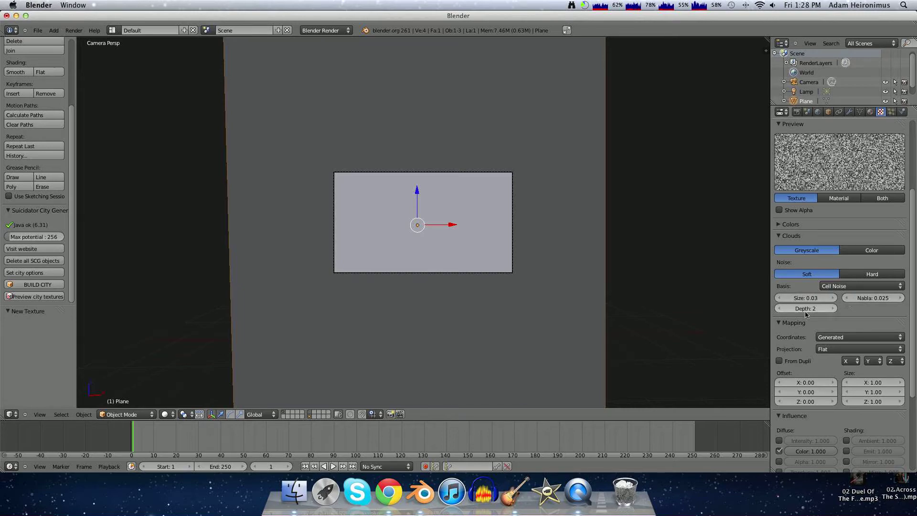
scroll(821, 329, down, 5)
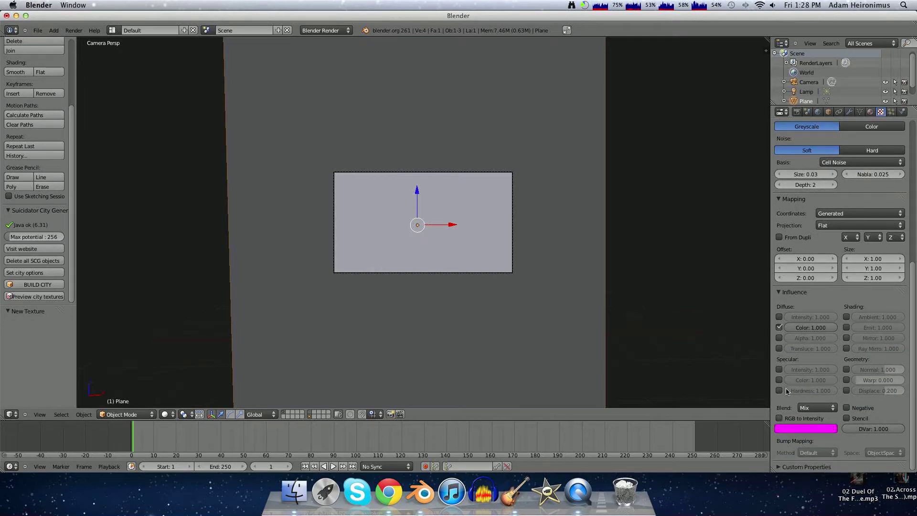
Enable RGB to Intensity, make the texture colour nearly black, and render a test image.
click(788, 419)
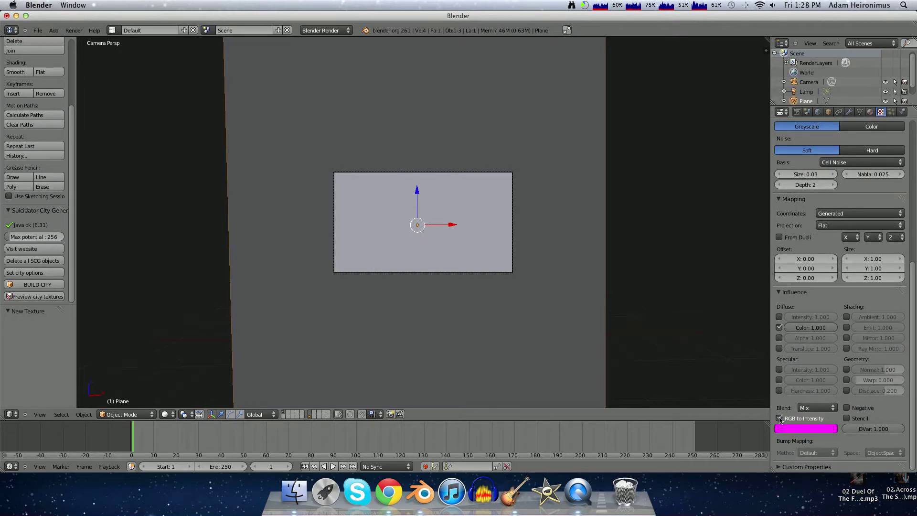
click(804, 433)
mouse_move(829, 303)
mouse_down()
mouse_move(831, 378)
mouse_move(830, 309)
mouse_up()
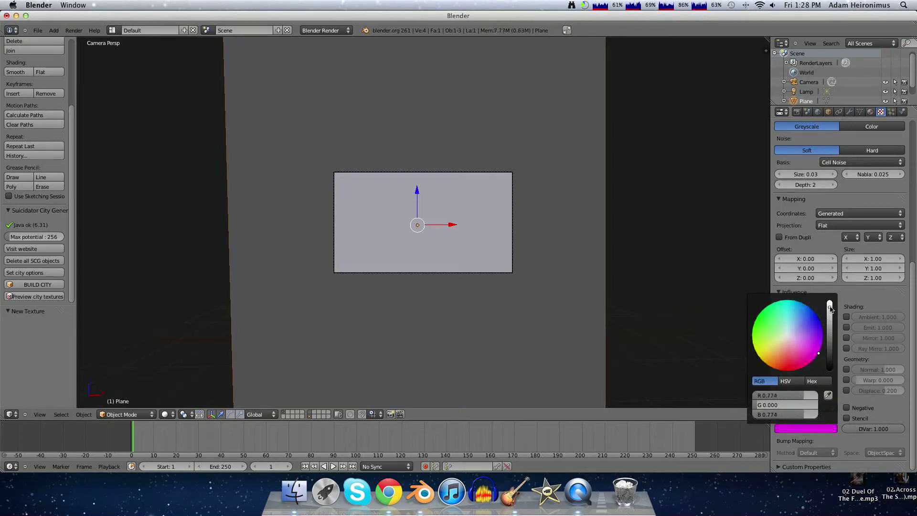
drag(817, 354, 787, 334)
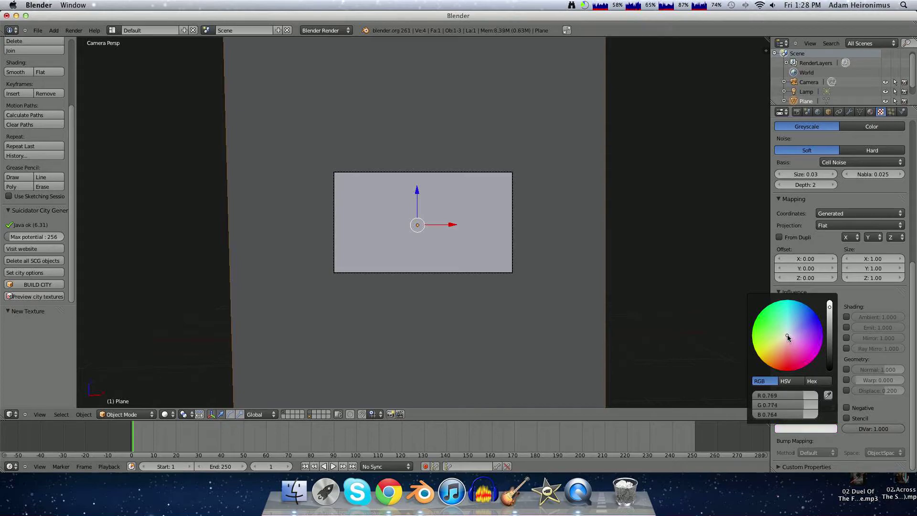
click(829, 312)
drag(829, 311, 828, 363)
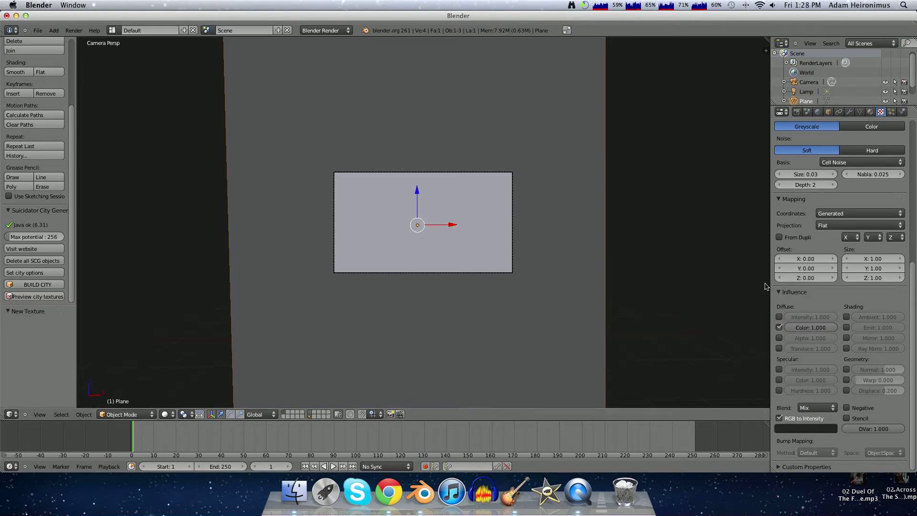
click(73, 30)
click(99, 42)
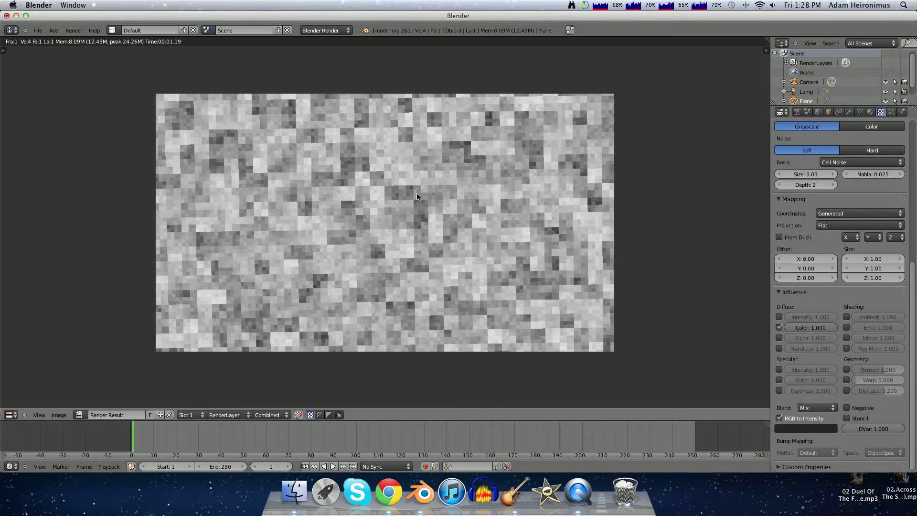
Try a noise size of 0.0001 and render a test image.
key(Escape)
scroll(775, 329, up, 8)
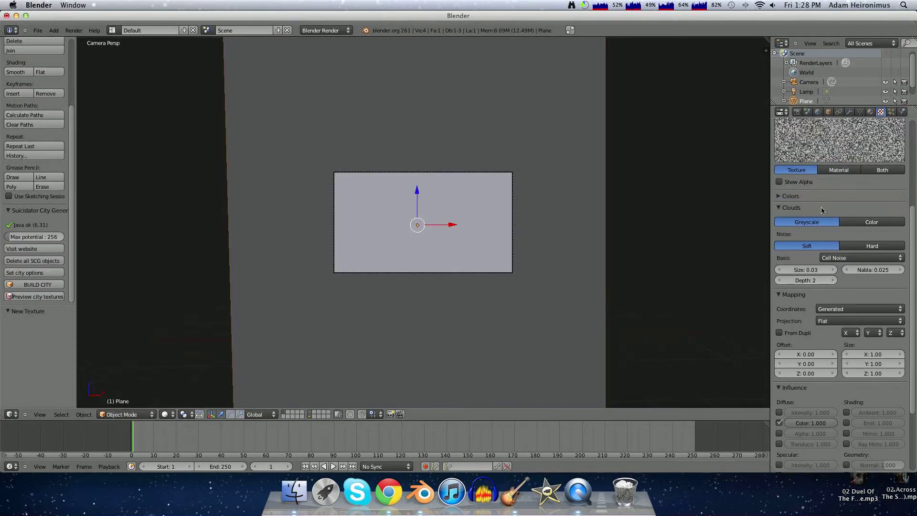
click(777, 327)
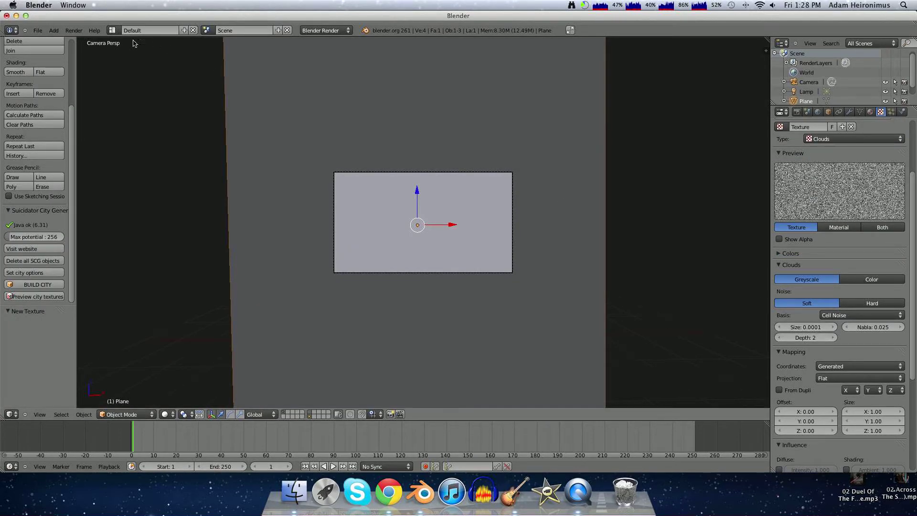
click(76, 30)
click(94, 37)
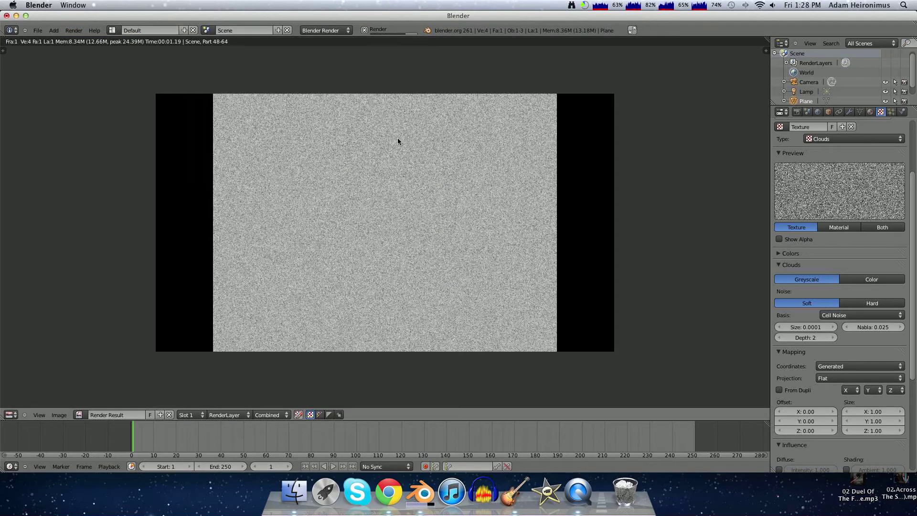
key(Escape)
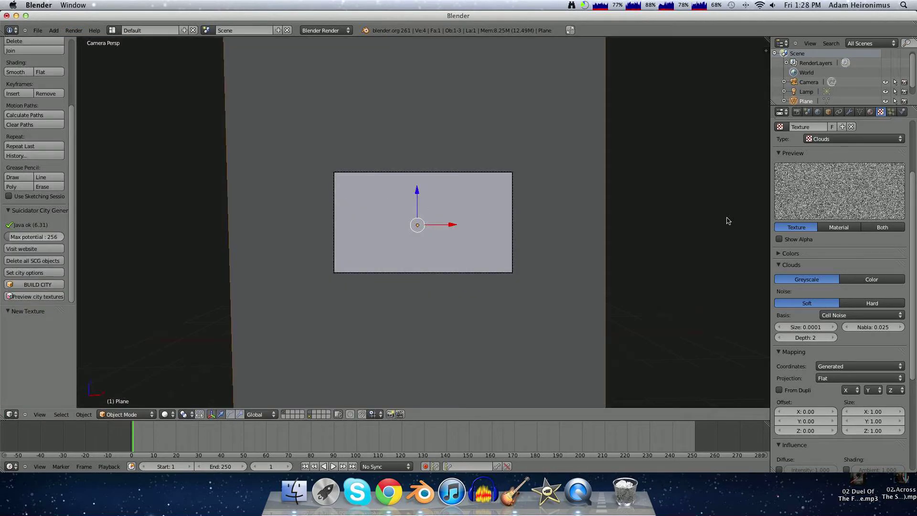
Set the noise size to 0.003 and render another test image.
click(802, 326)
text(0)
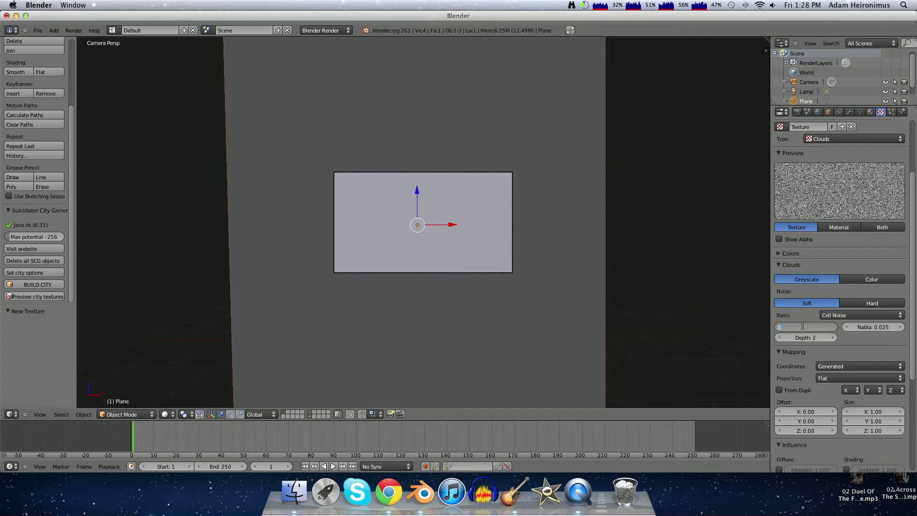
text(.003)
key(Return)
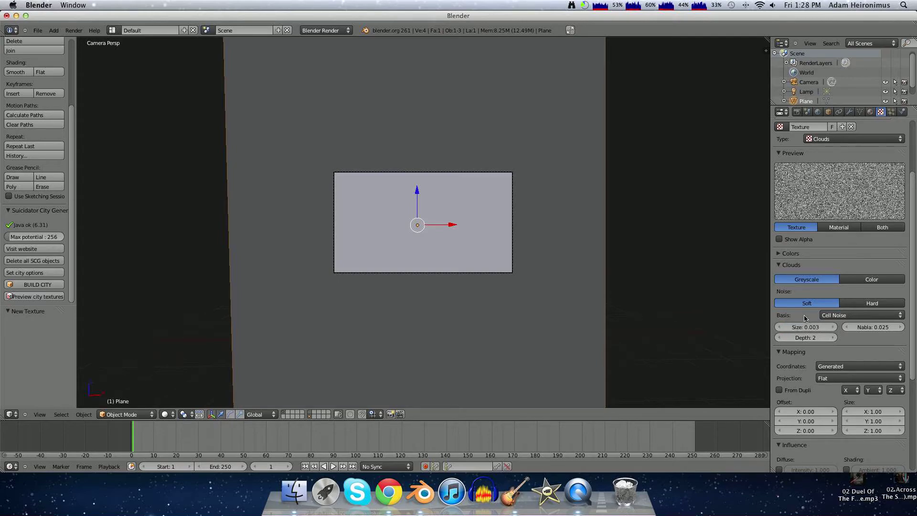
click(73, 30)
click(87, 40)
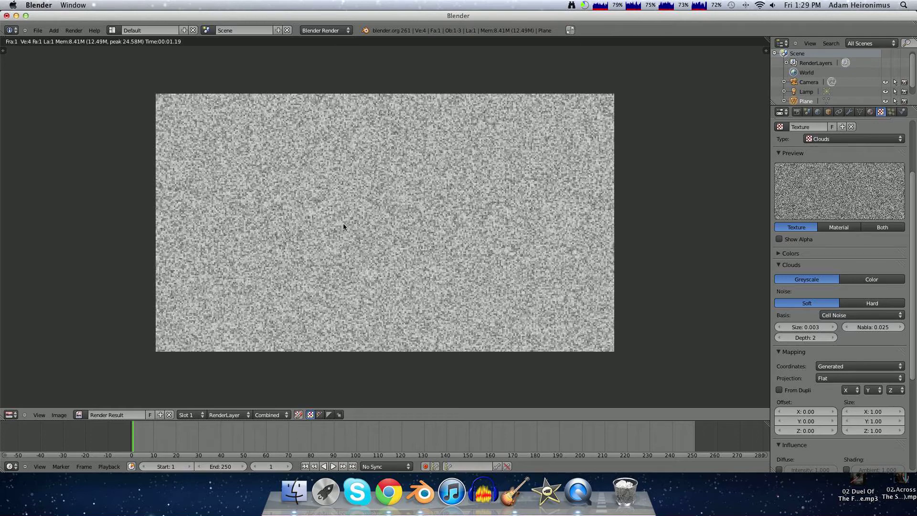
key(Escape)
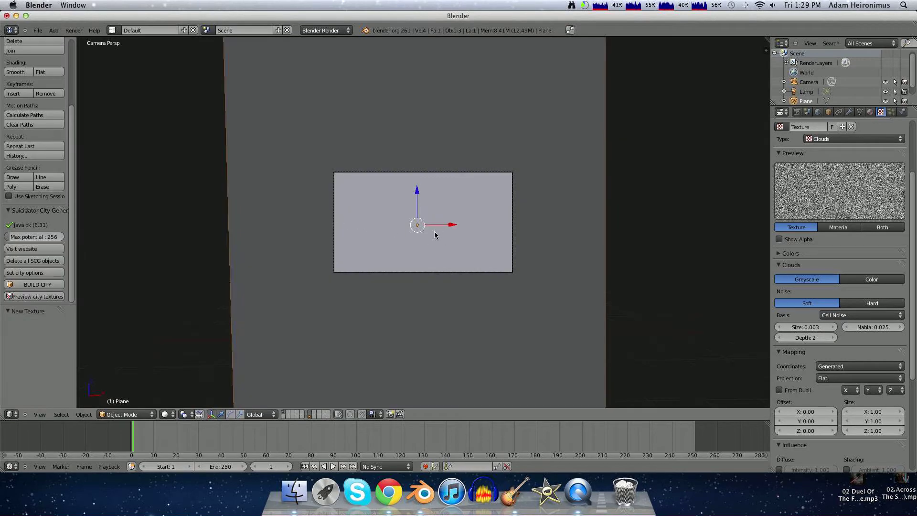
scroll(433, 234, down, 2)
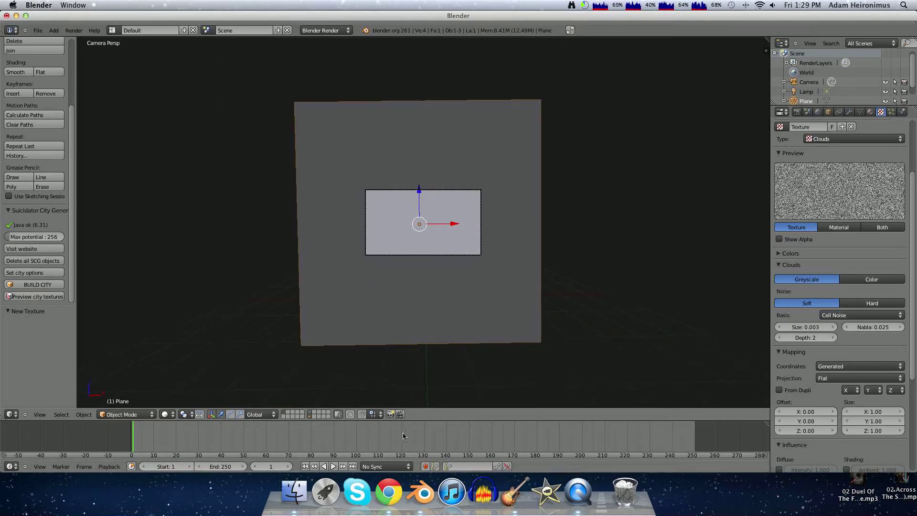
Turn on auto-keyframing and key jittered plane positions on frames 1 to 3.
click(425, 466)
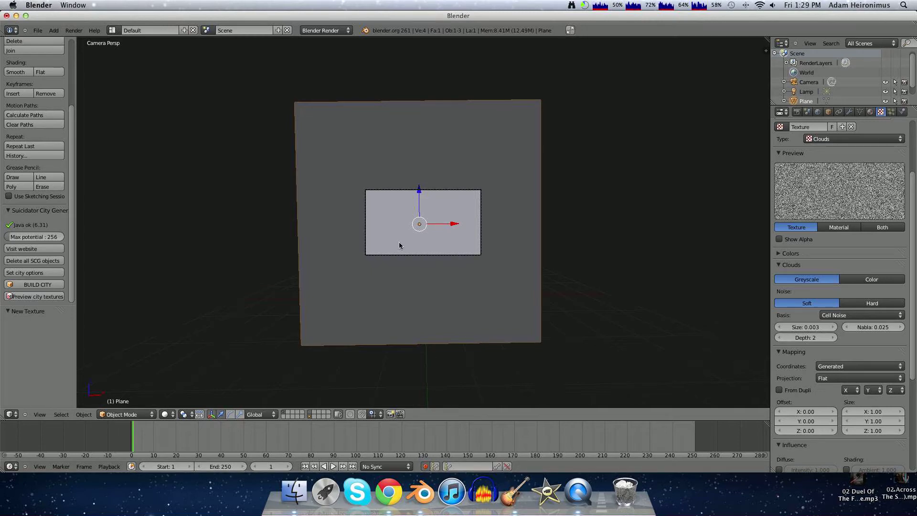
key(g)
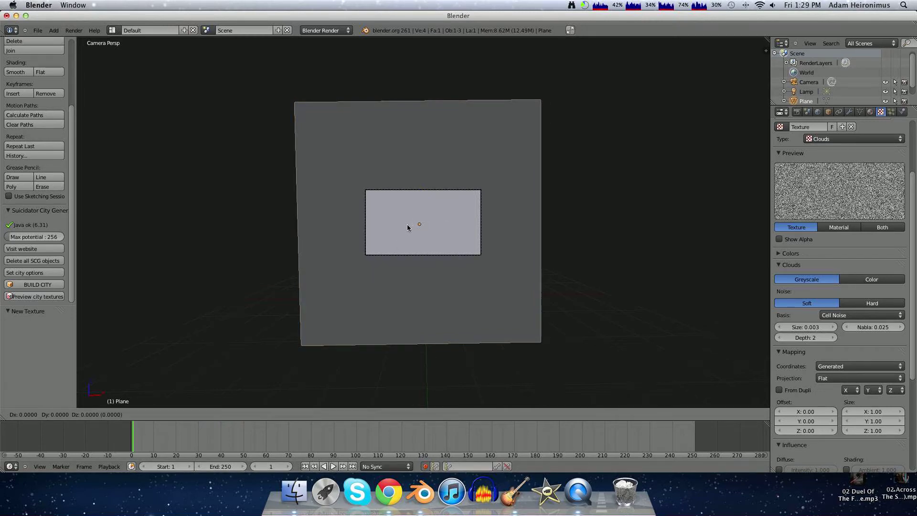
click(410, 228)
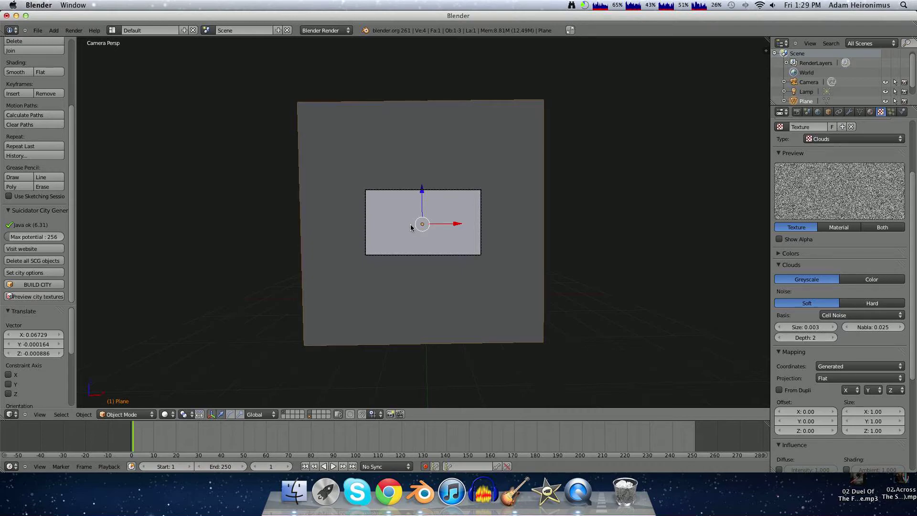
key(Right)
scroll(432, 203, up, 5)
scroll(436, 199, down, 3)
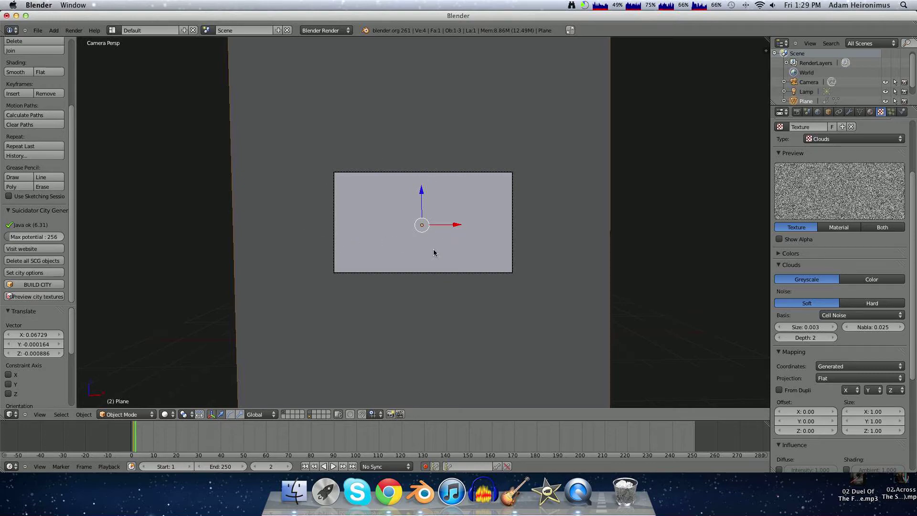
key(g)
click(380, 244)
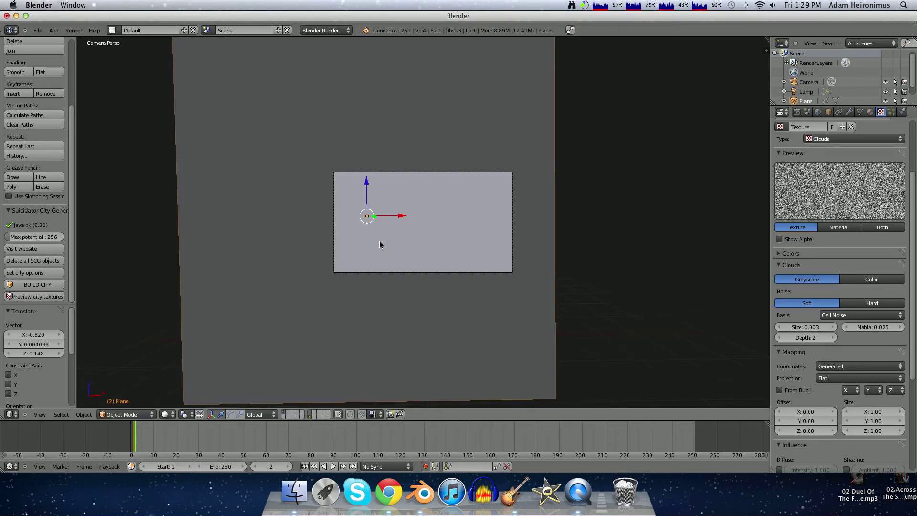
key(Right)
key(g)
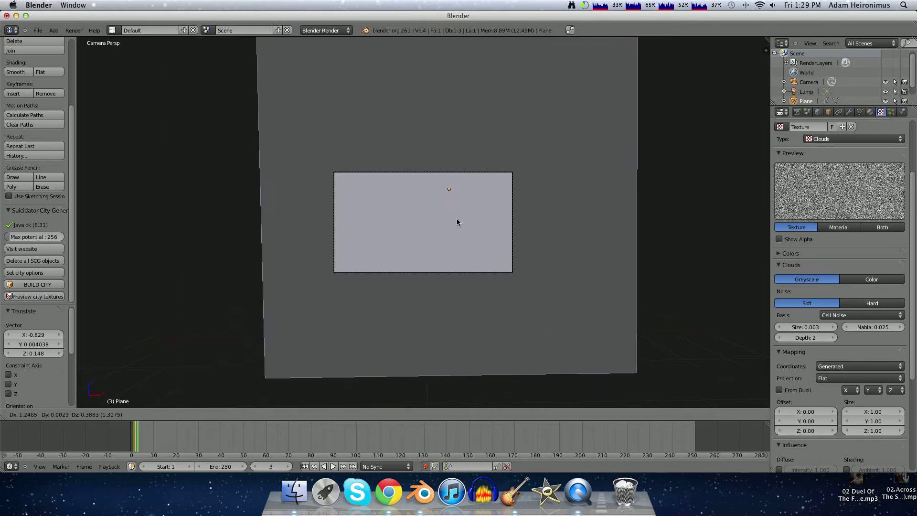
click(459, 219)
key(Right)
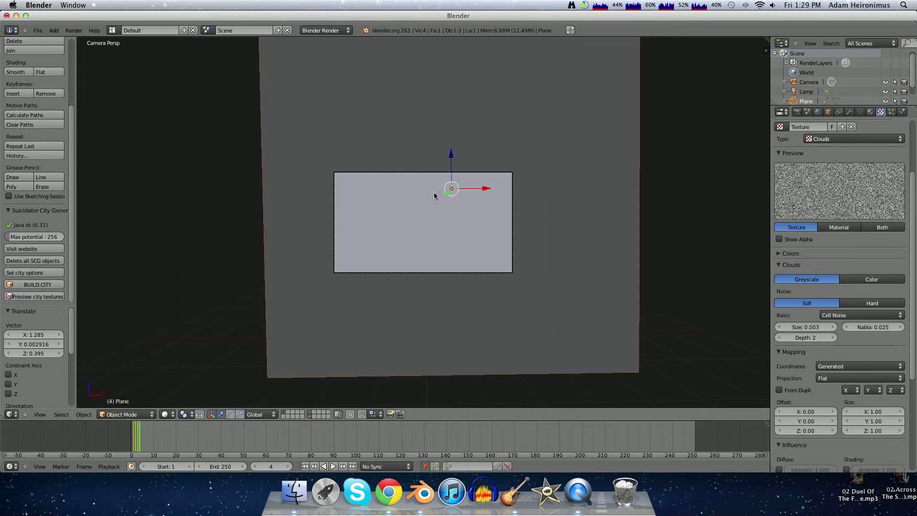
Key jittered plane positions on frames 4 to 7.
key(g)
click(431, 298)
key(Right)
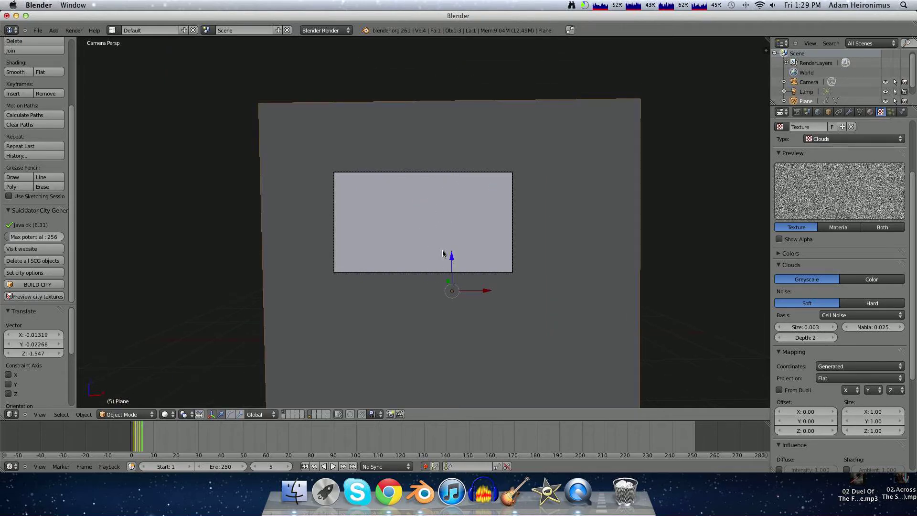
key(g)
click(399, 162)
key(Right)
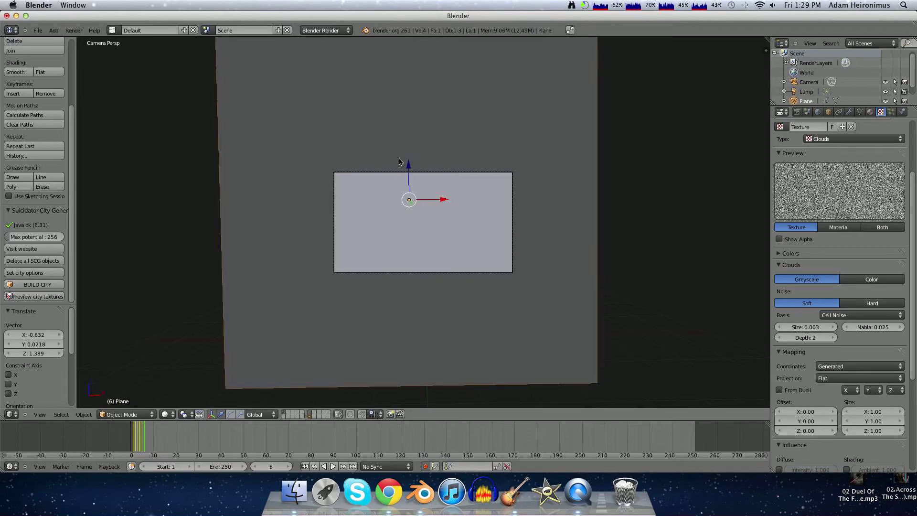
key(g)
click(498, 205)
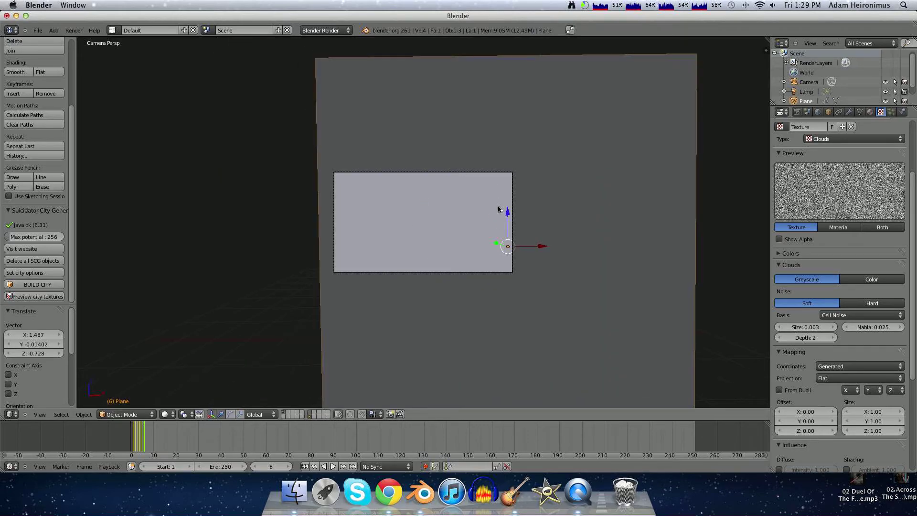
key(Right)
key(g)
click(384, 266)
key(Right)
Key jittered plane positions on frames 8 to 10, then switch the area to the Graph Editor.
key(g)
click(425, 173)
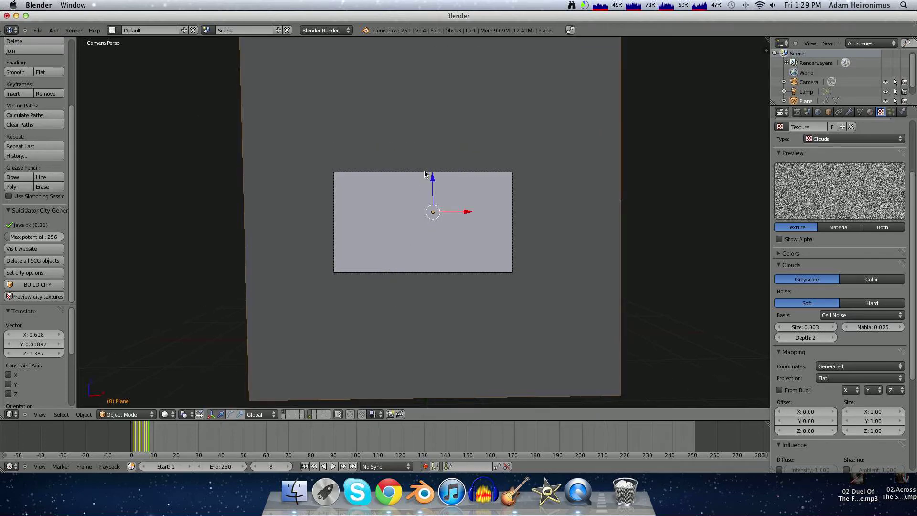
key(Right)
key(g)
click(399, 247)
key(Right)
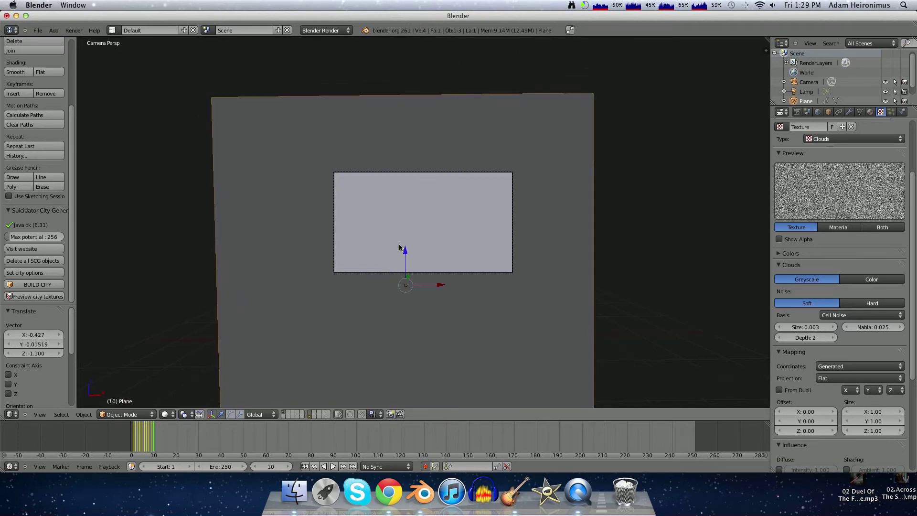
key(g)
click(467, 196)
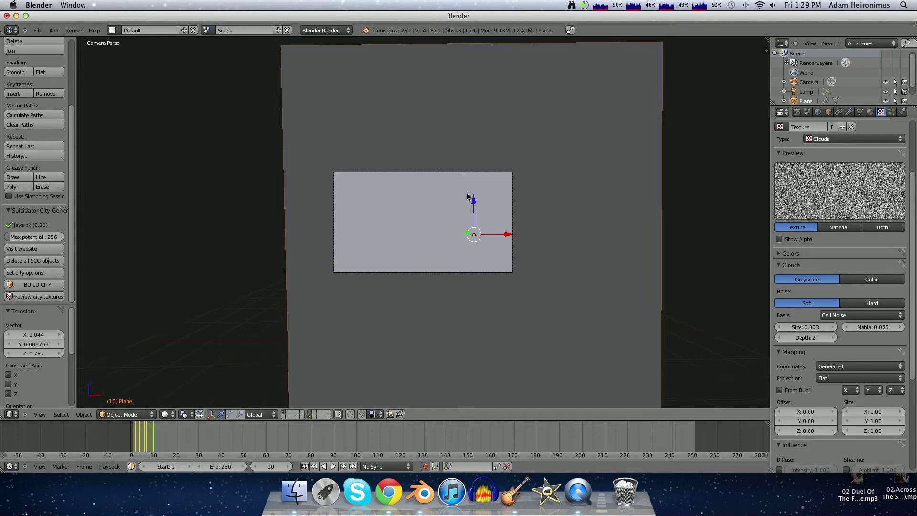
click(16, 415)
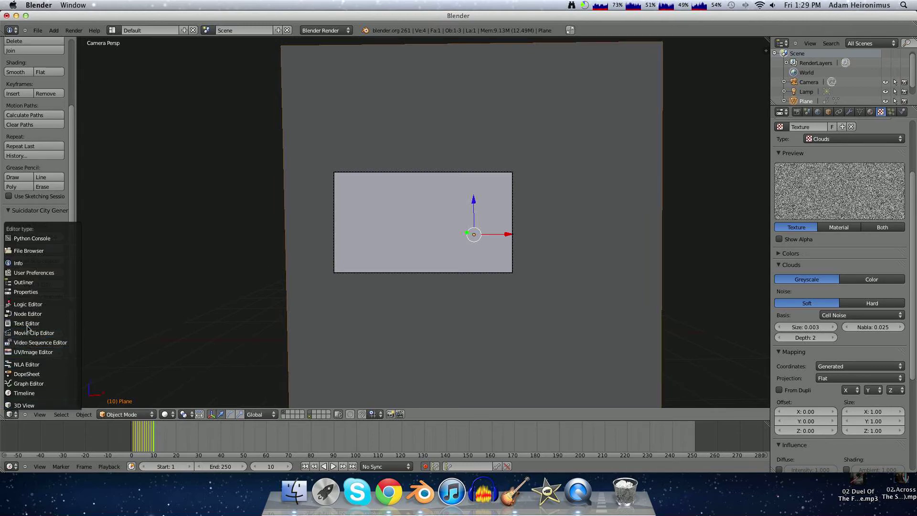
click(19, 383)
Duplicate the location keyframes and offset the copies ten frames so the jitter spans frames 1–20.
scroll(140, 173, down, 1)
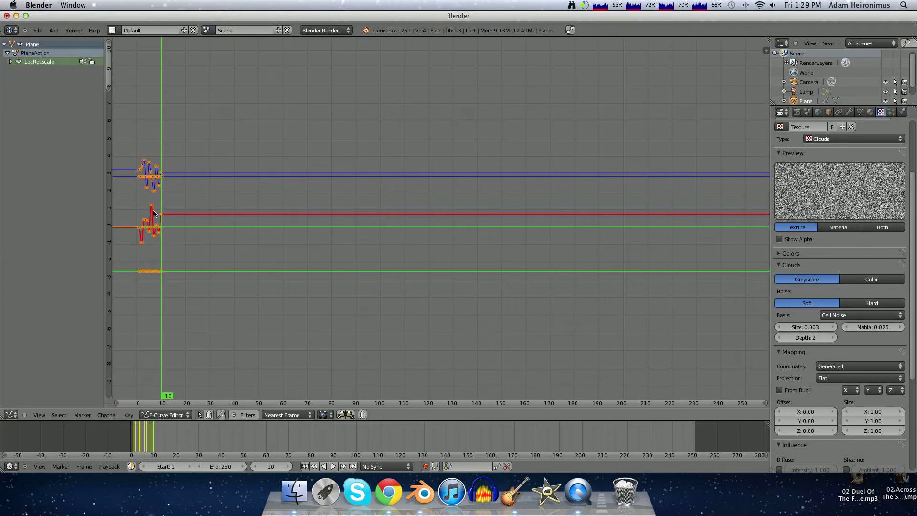
key(g)
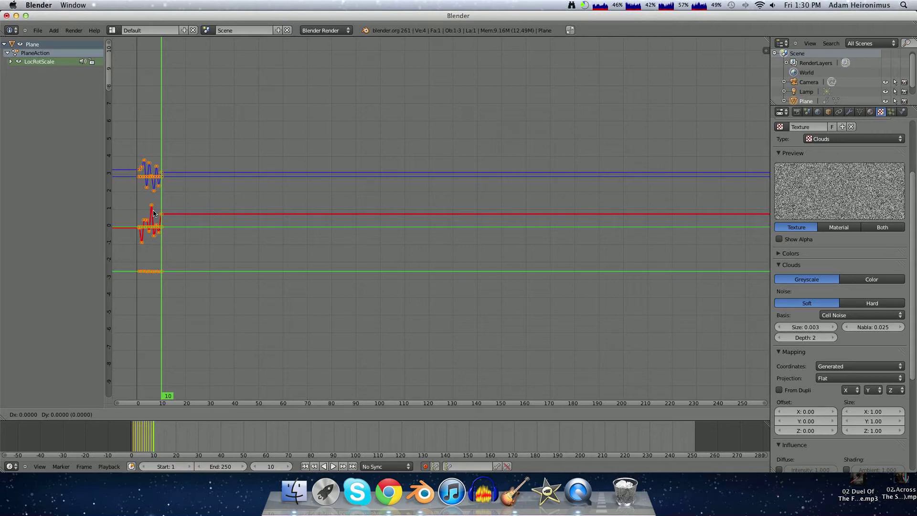
key(x)
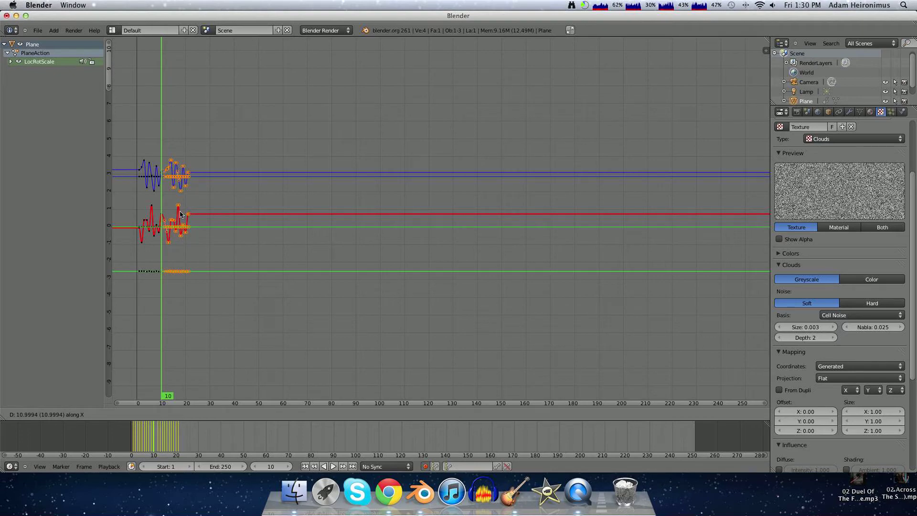
click(177, 214)
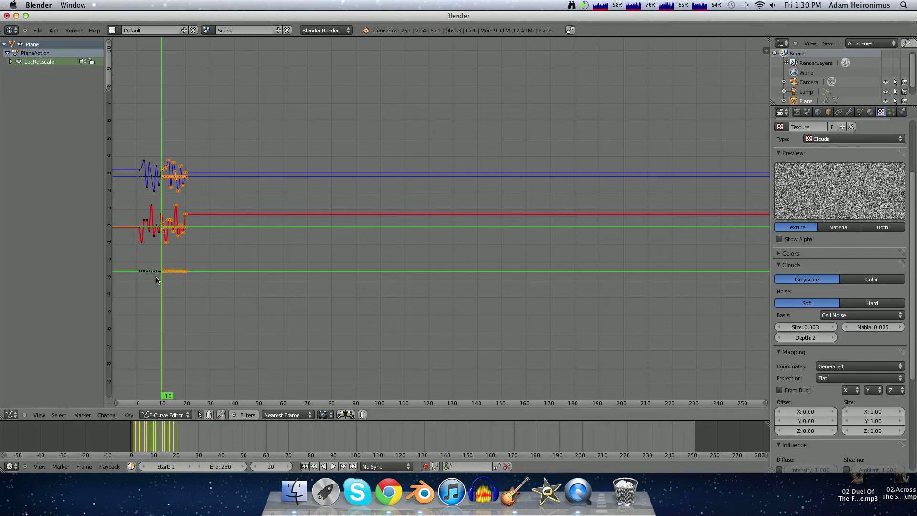
click(10, 415)
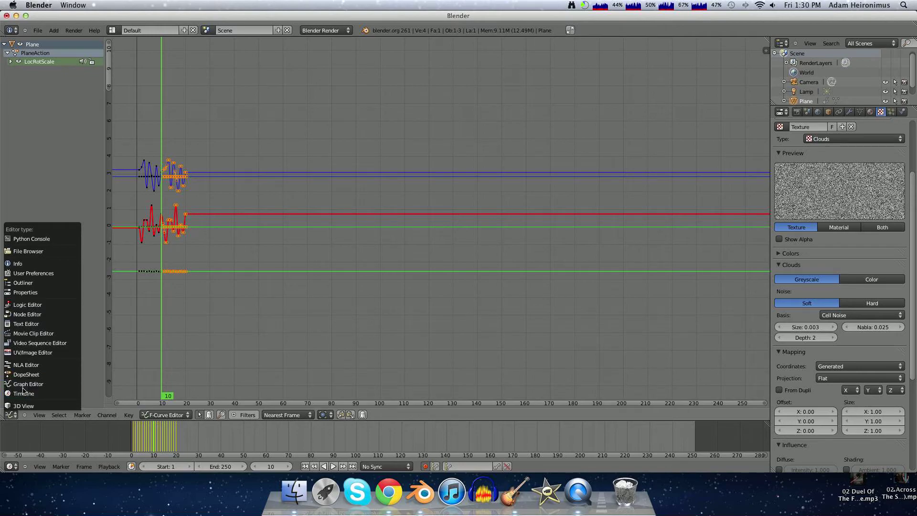
click(24, 406)
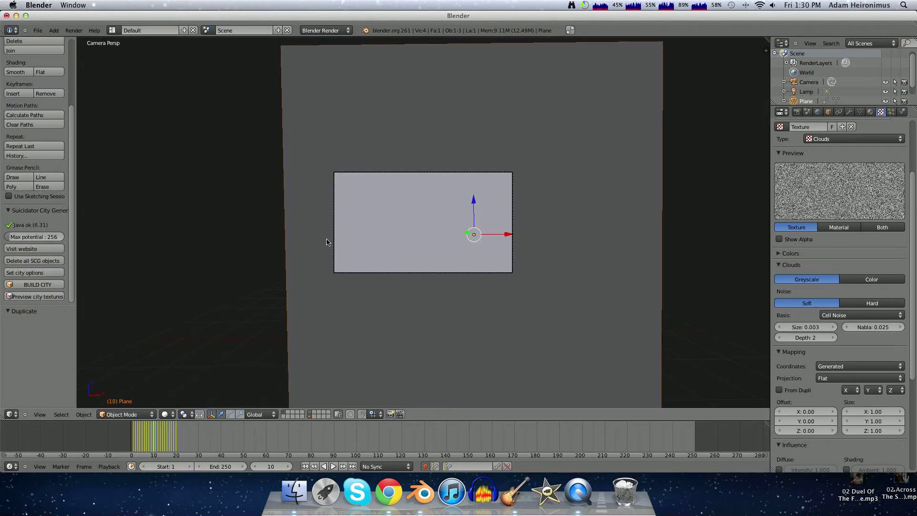
key(alt+a)
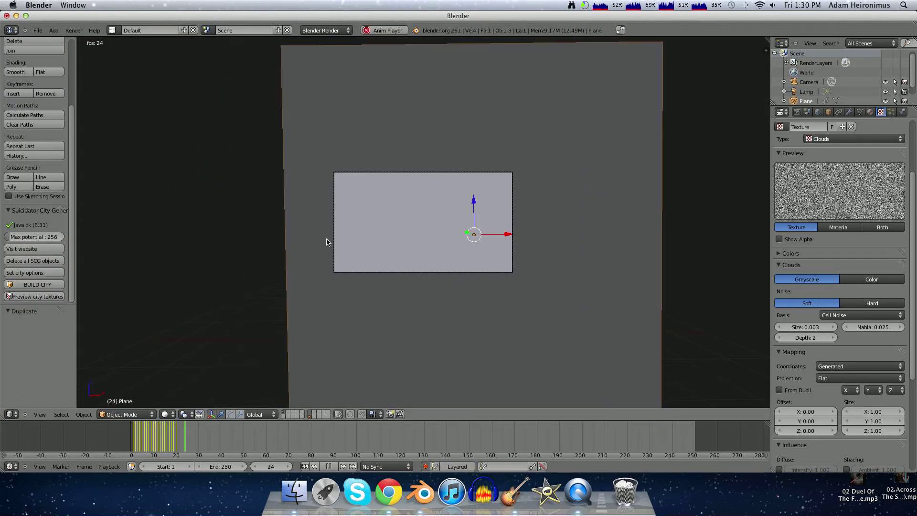
key(Tab)
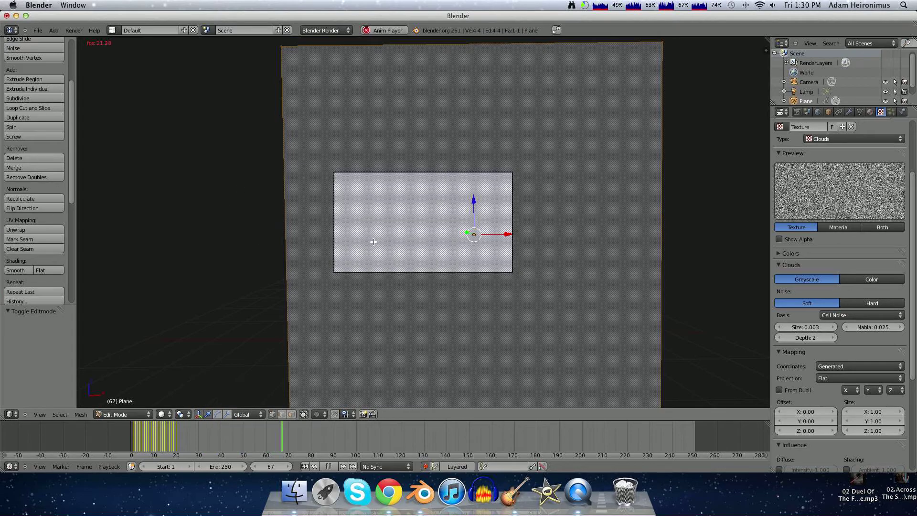
key(Tab)
key(Escape)
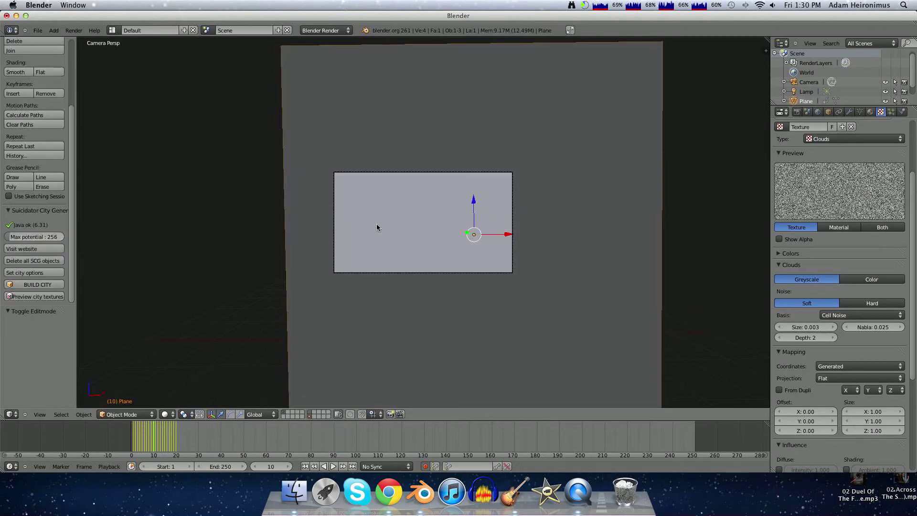
key(alt+a)
key(Escape)
click(10, 414)
click(28, 384)
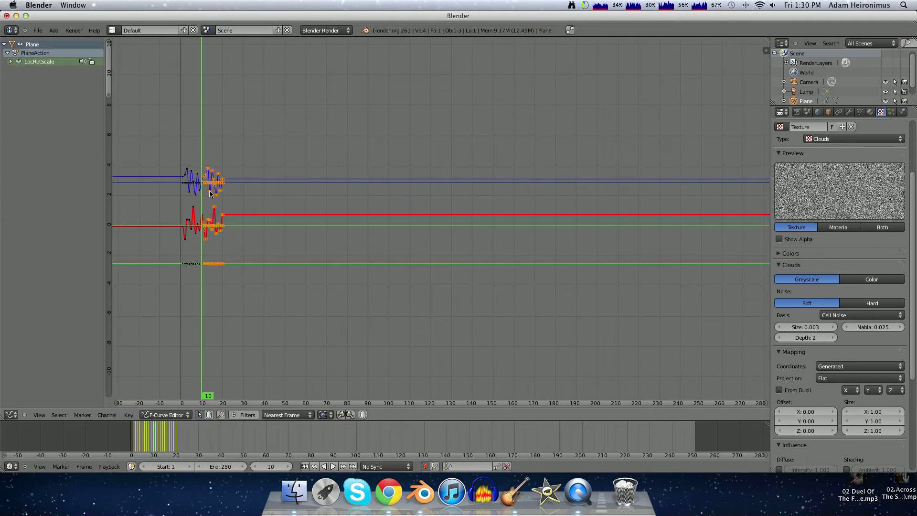
Copy all the jitter keyframes, place them after the originals on the time axis, and return to the 3D View.
key(a)
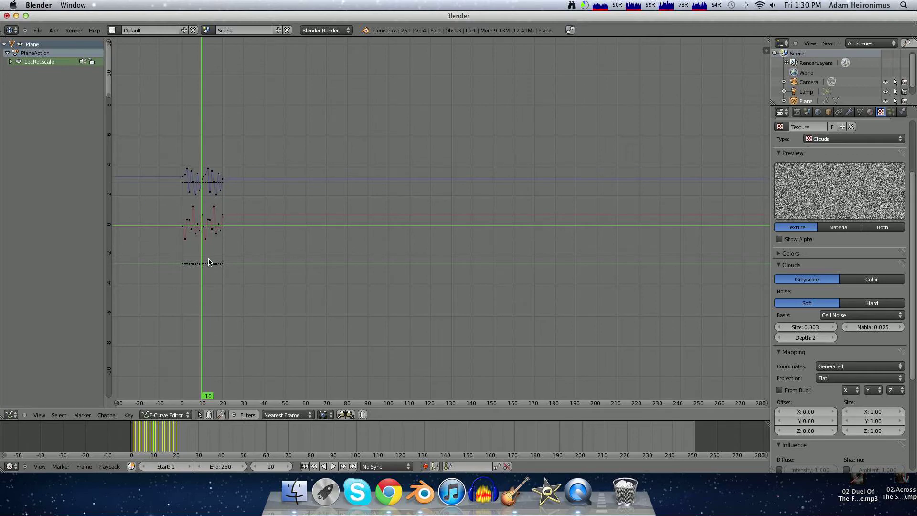
key(a)
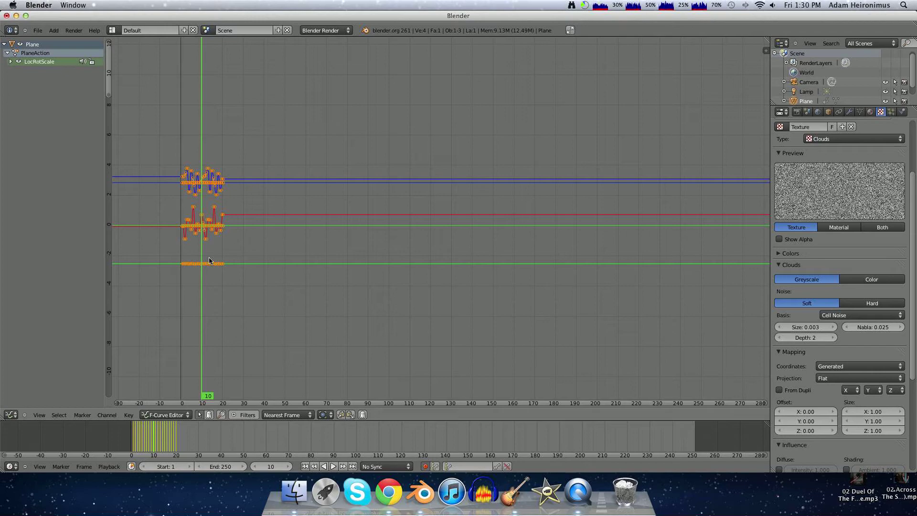
key(g)
key(x)
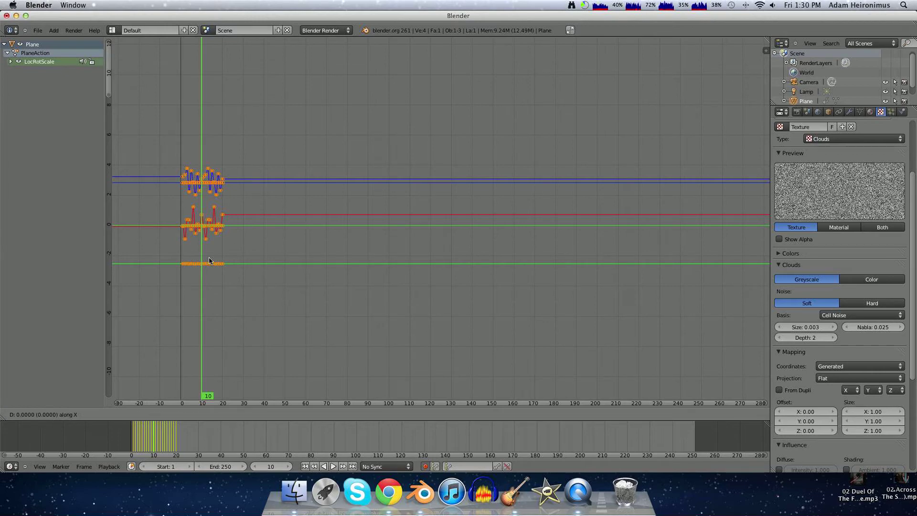
click(250, 258)
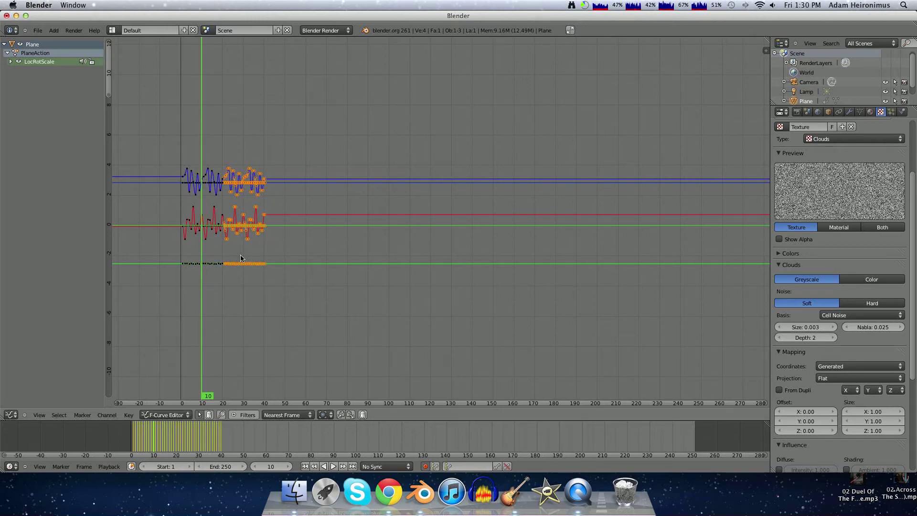
click(12, 414)
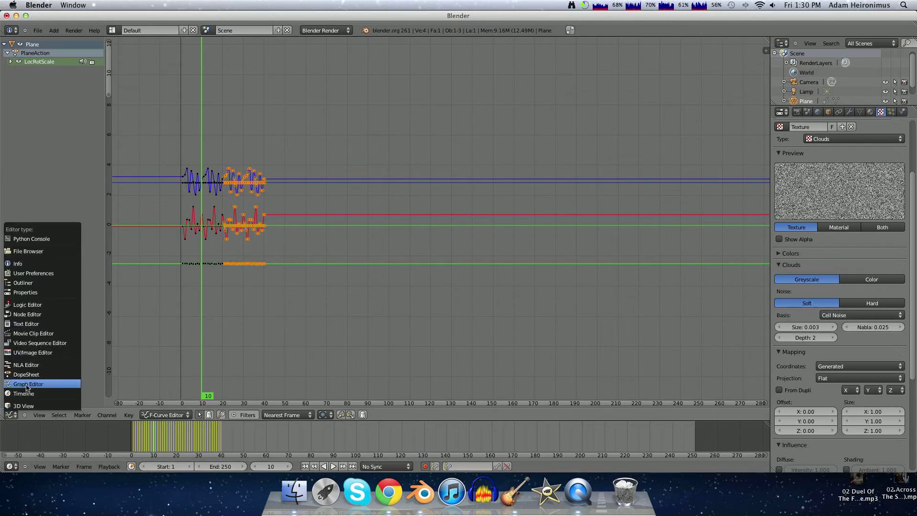
click(22, 406)
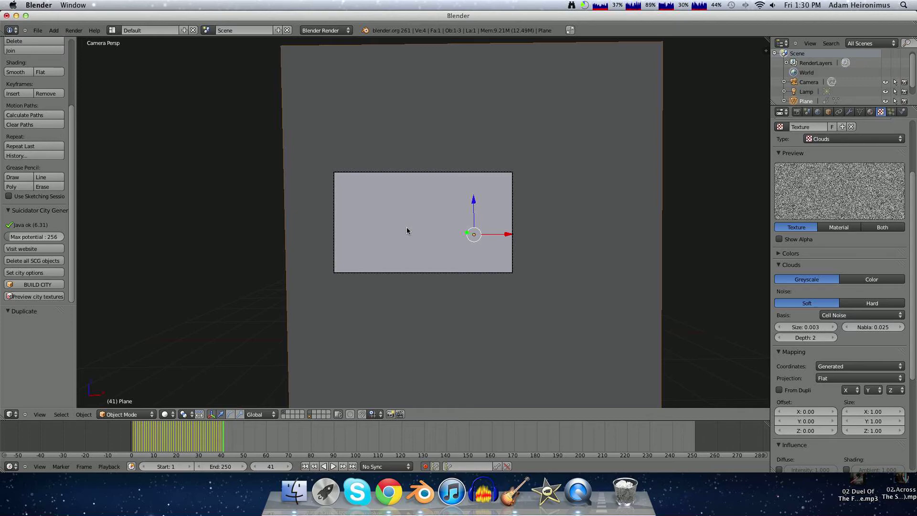
Move the plane to two new jittered positions on successive frames to add location keys.
right_drag(438, 262, 425, 227)
key(Right)
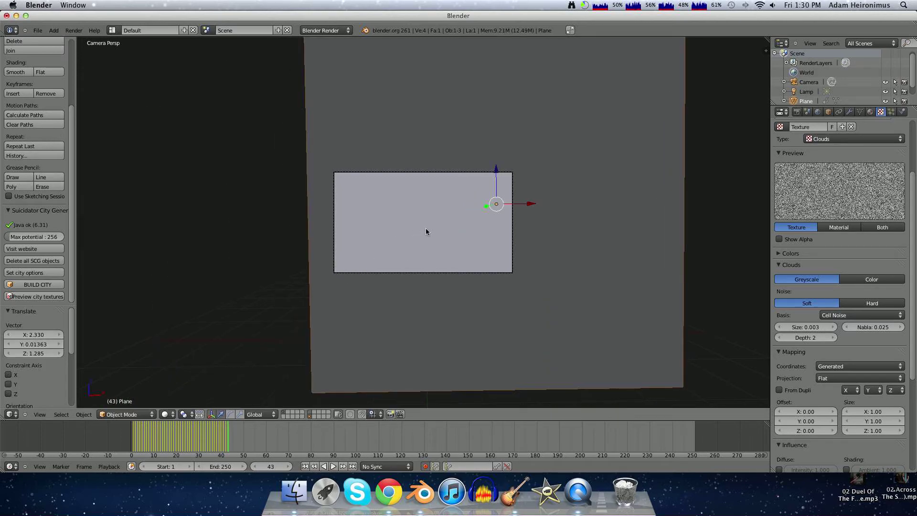
right_drag(409, 133, 334, 110)
key(Right)
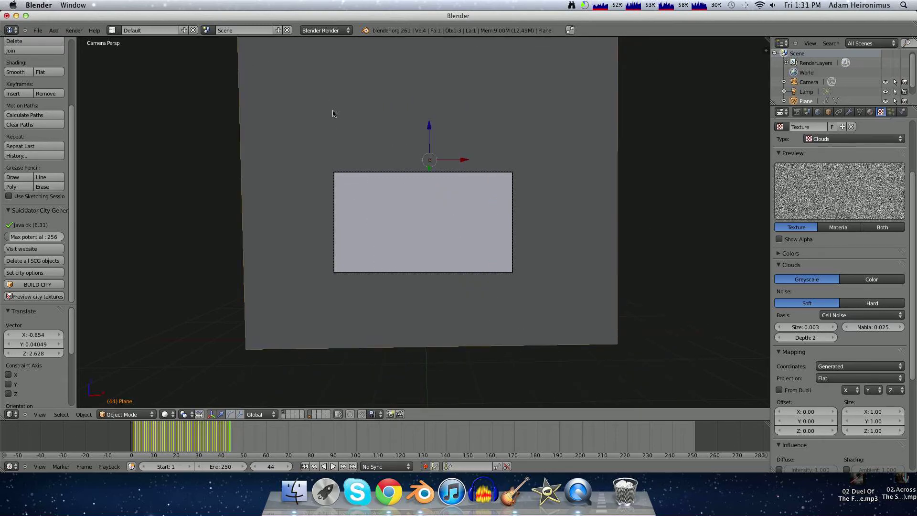
Change the render output file format from PNG to MPEG.
click(797, 113)
scroll(836, 366, down, 1)
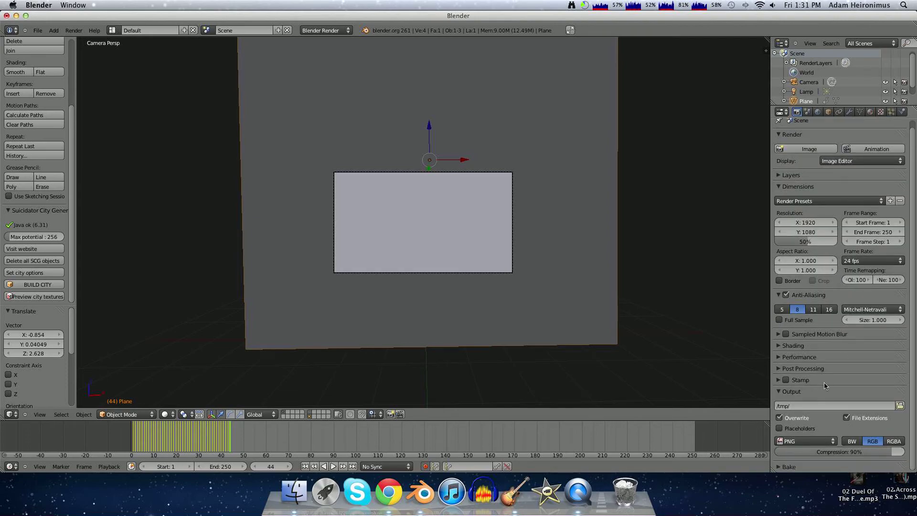
click(832, 441)
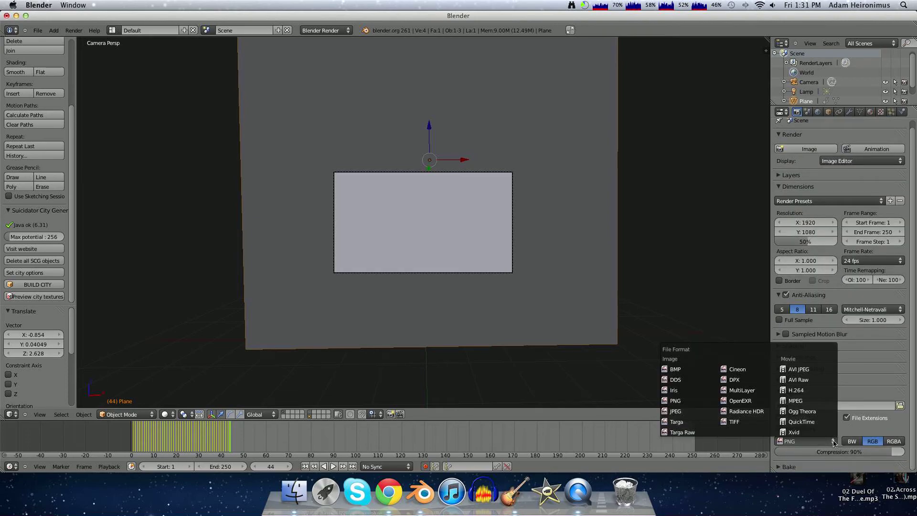
click(799, 403)
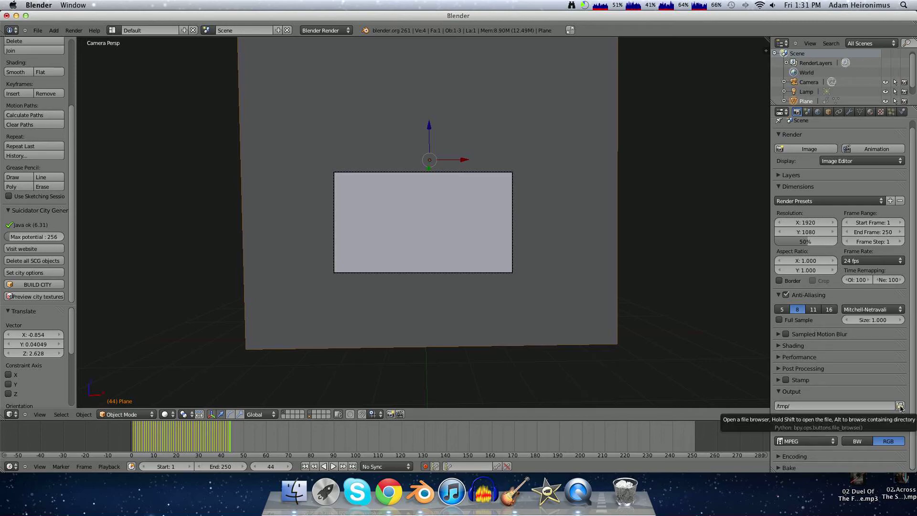
click(900, 406)
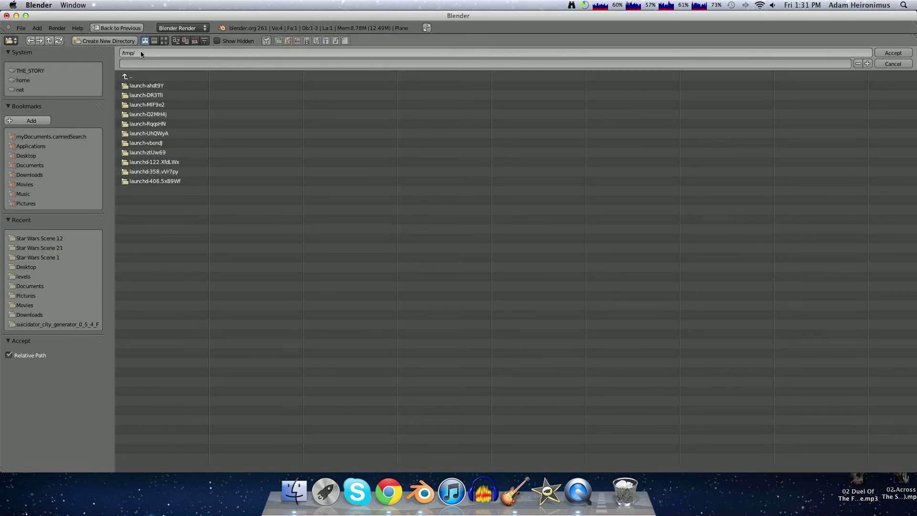
Pick the Movies folder in the file browser and accept it as the render output path.
click(29, 187)
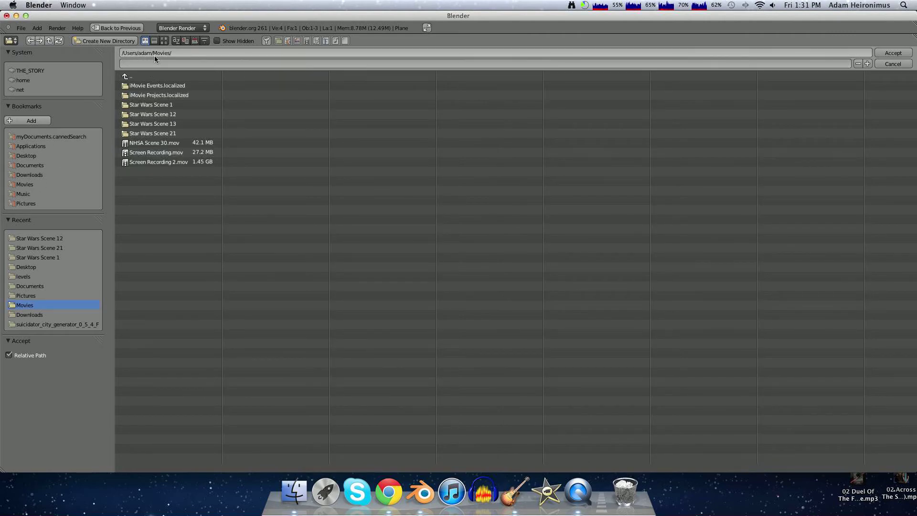
click(893, 52)
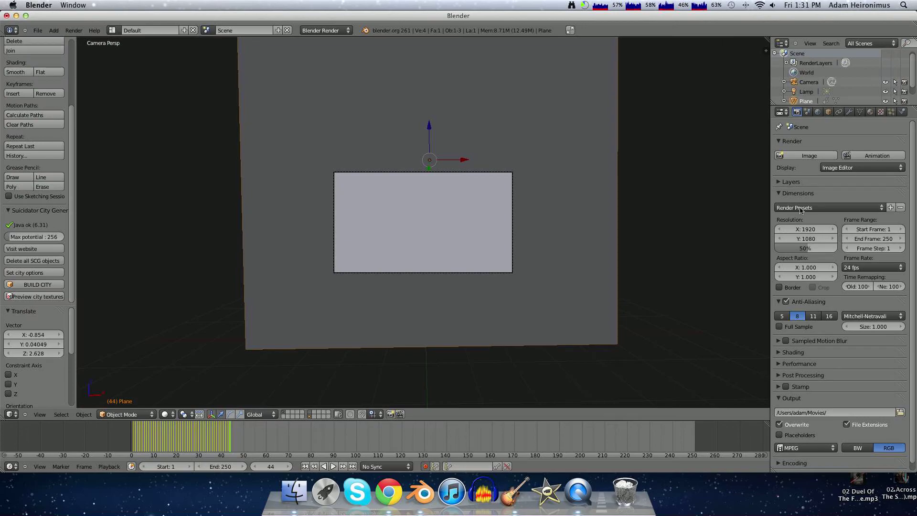
Render the whole animation to the MPEG movie file.
scroll(806, 340, down, 1)
scroll(833, 296, up, 1)
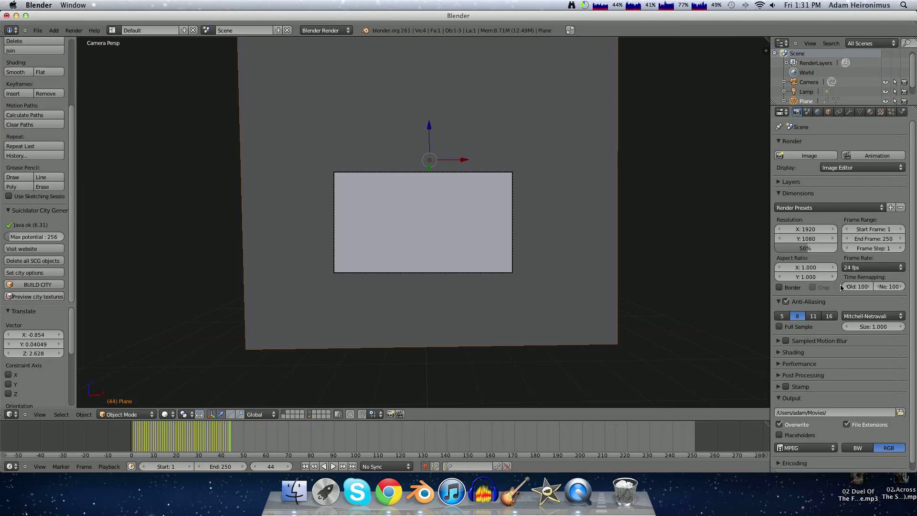
click(866, 156)
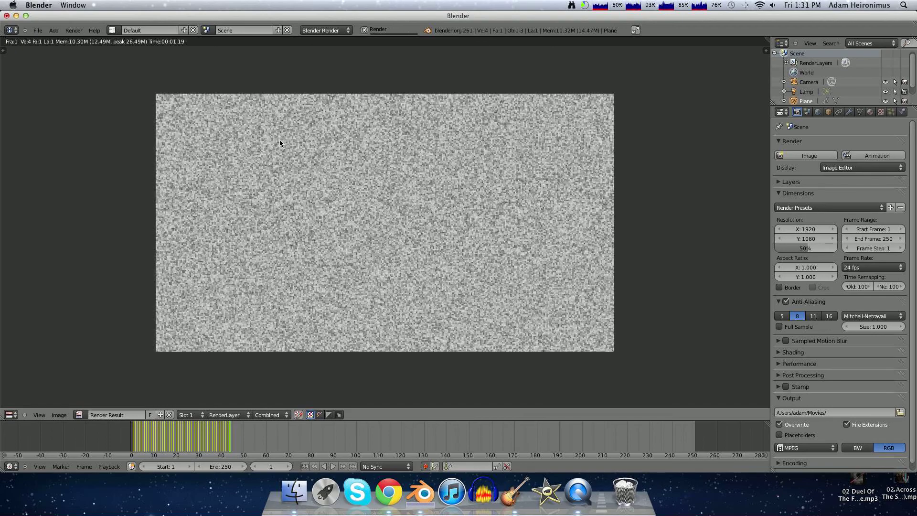